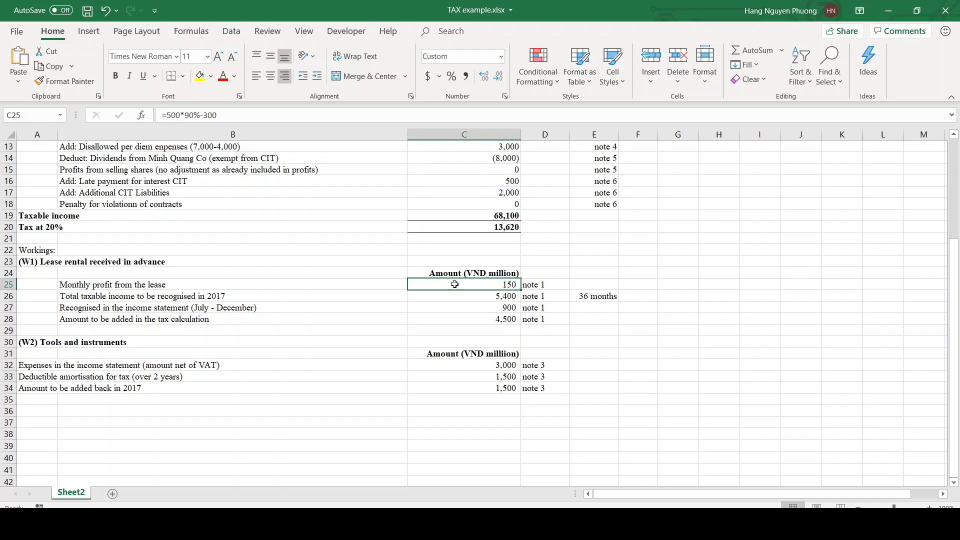
- Examine the formulas in C26 to C28 of the W1 lease rental working
click(120, 294)
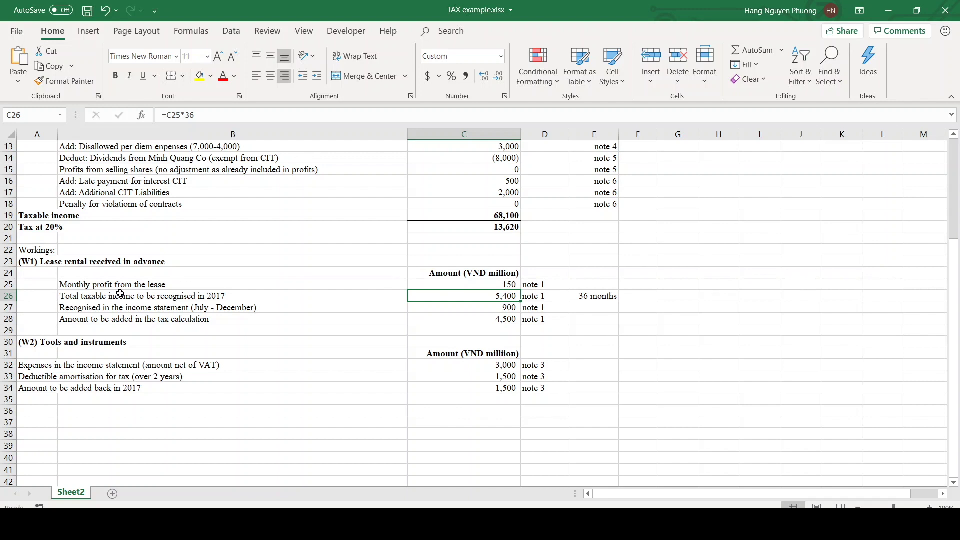
key(Down)
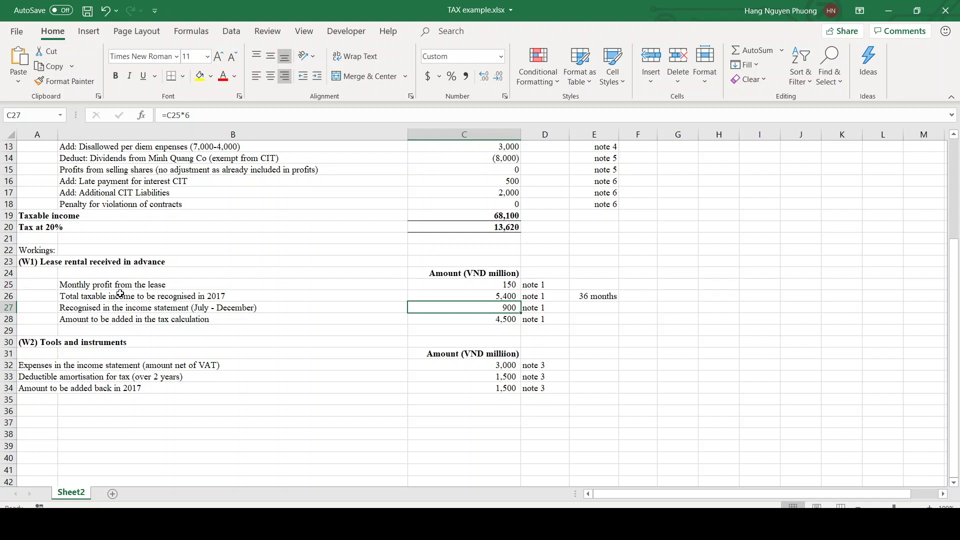
key(Down)
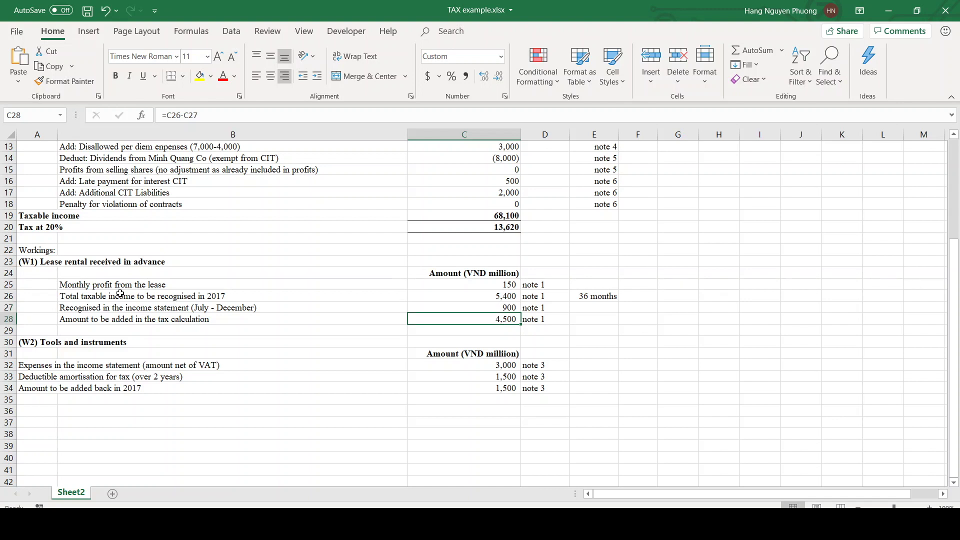
key(Up)
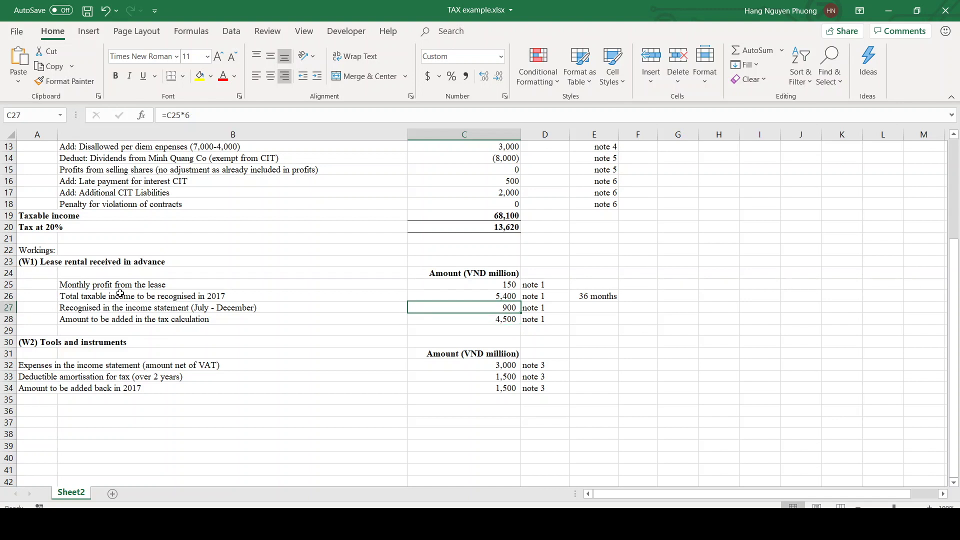
key(Up)
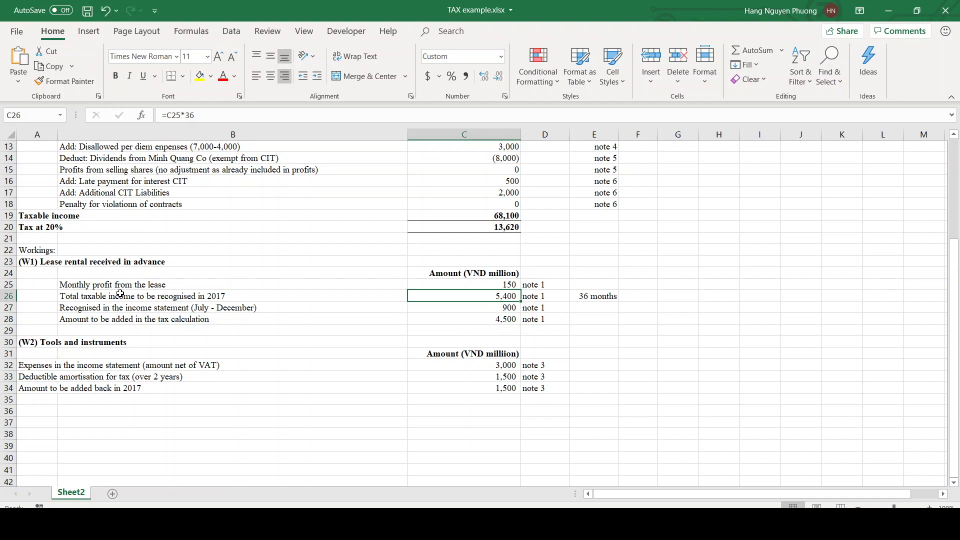
key(Down)
key(Down)
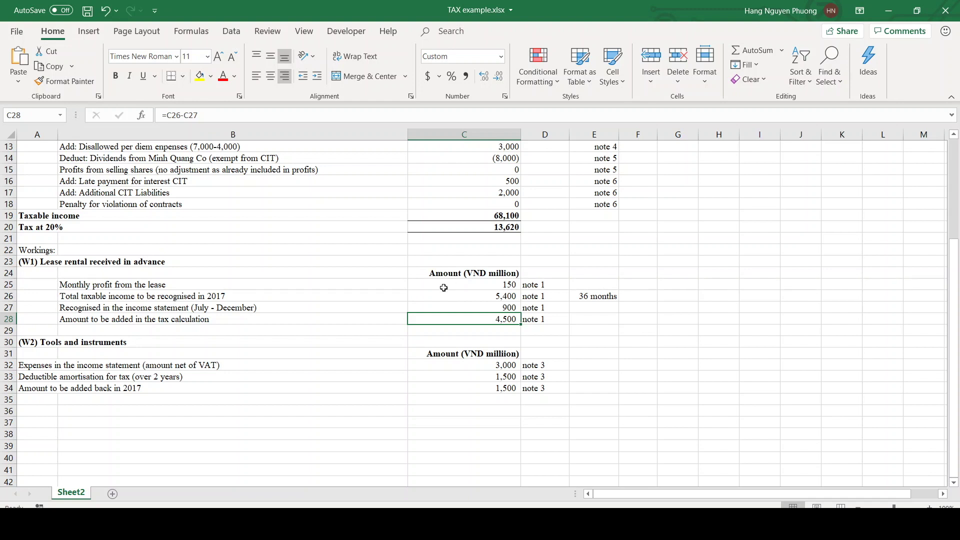
- Compare the lease rental adjustment in C7 with the W1 amount to be added in C28, and check the unit heading in C4
scroll(443, 288, up, 4)
click(448, 212)
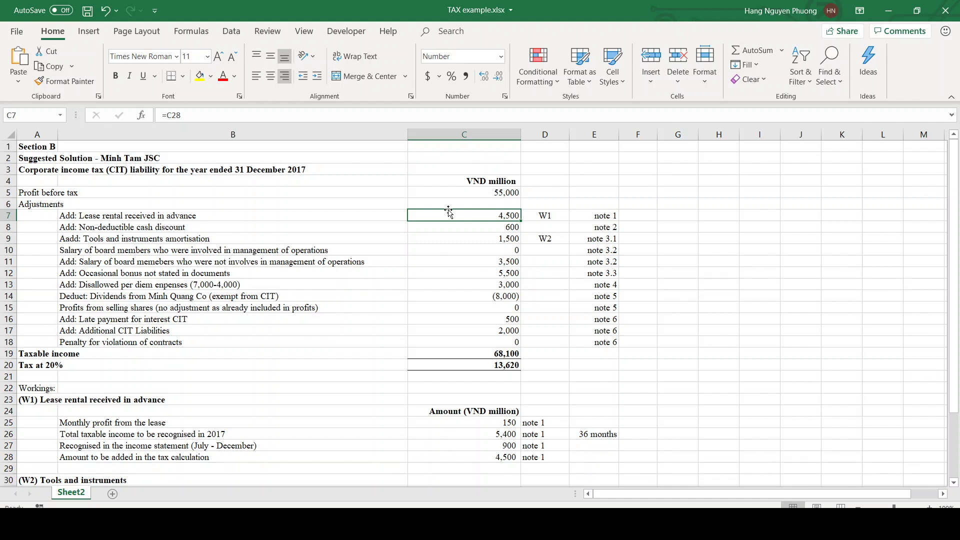
scroll(449, 212, down, 2)
click(453, 400)
scroll(454, 404, up, 2)
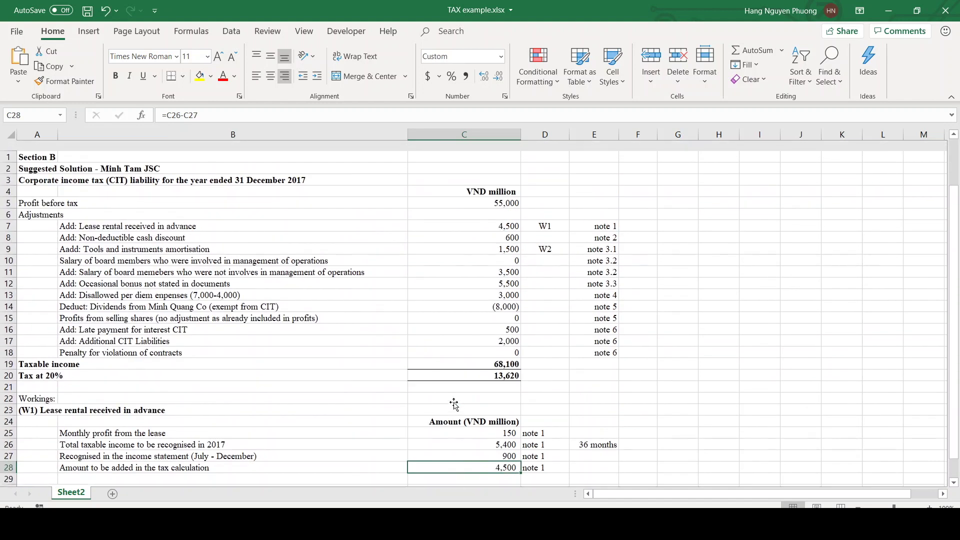
scroll(454, 404, down, 1)
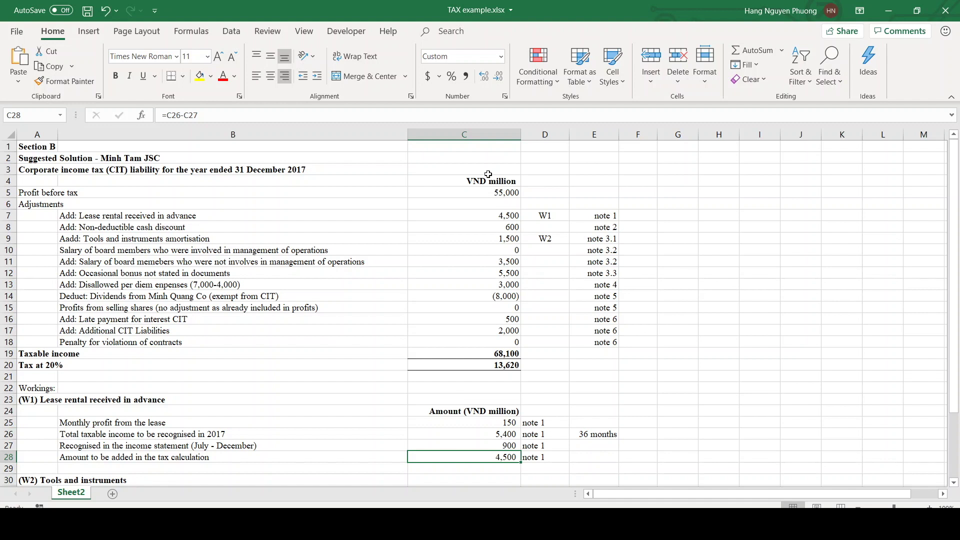
click(470, 182)
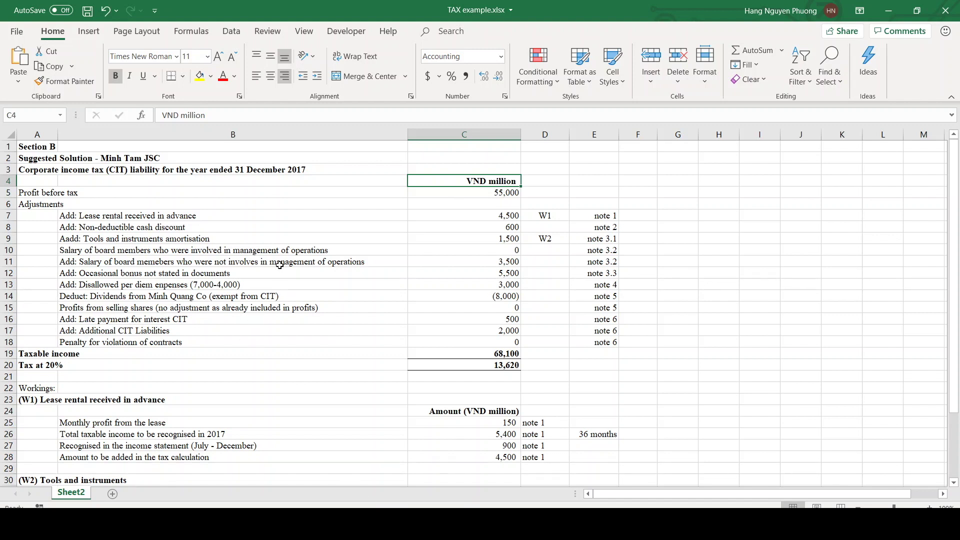
- Switch to the exam tips presentation in PowerPoint and read notes 2 and 3 on slide 20 in full-screen view
key(alt+Tab)
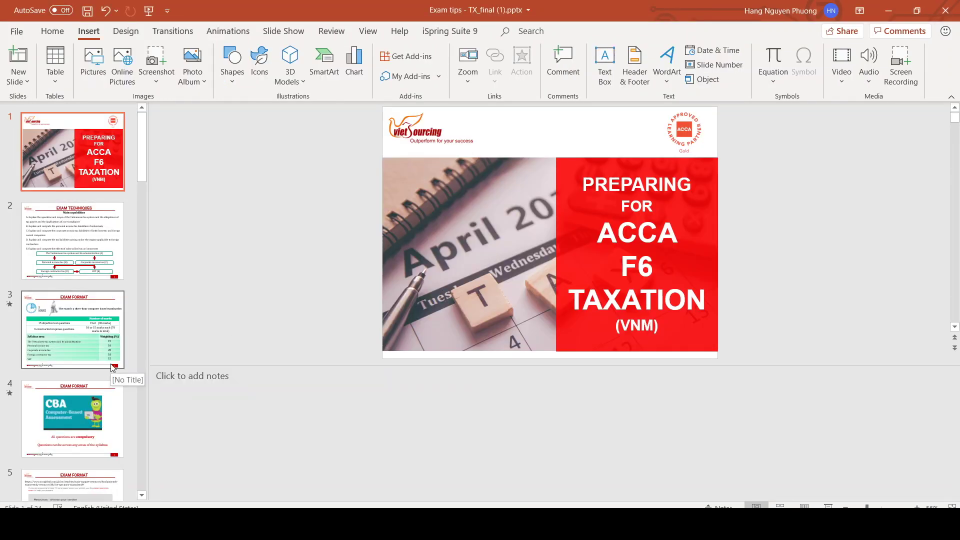
scroll(100, 383, down, 3)
scroll(100, 383, down, 15)
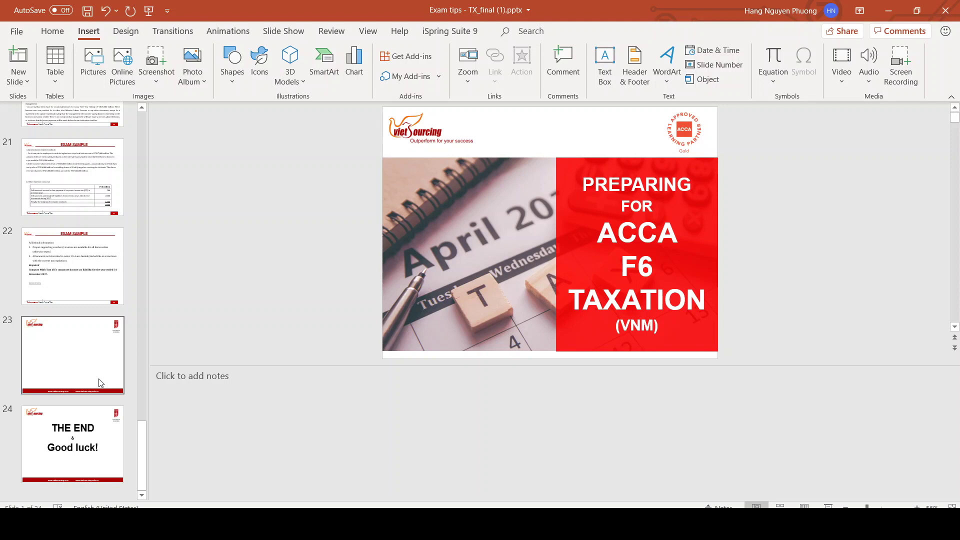
scroll(88, 200, up, 2)
click(75, 306)
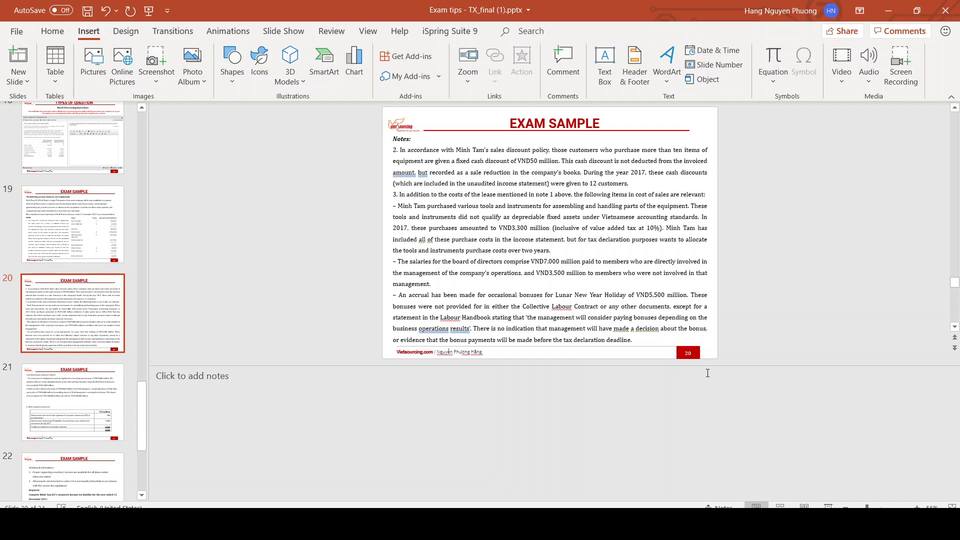
click(829, 506)
click(828, 505)
scroll(482, 282, up, 1)
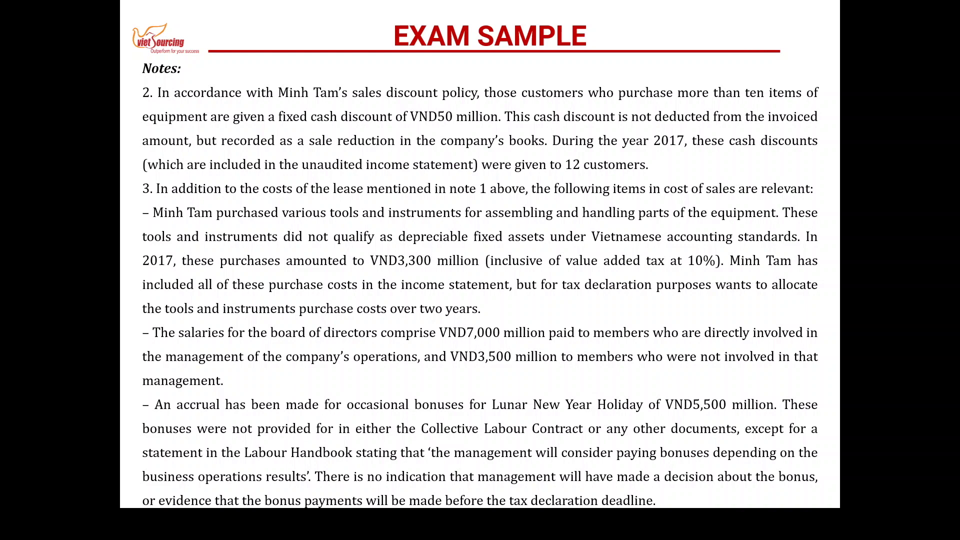
key(Escape)
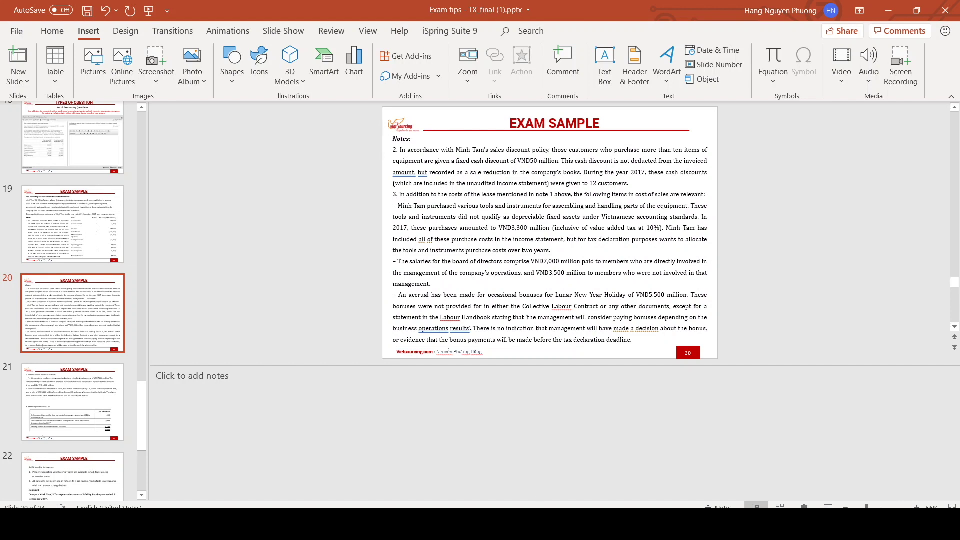
- Switch back to the TAX example workbook in Excel and enter =12*50 as the non-deductible cash discount amount in C8
key(alt+Tab)
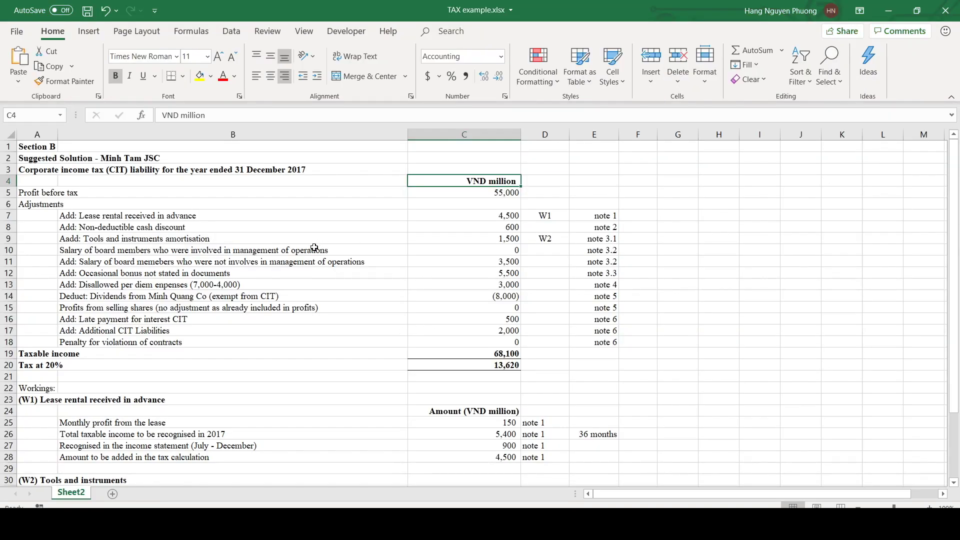
click(167, 228)
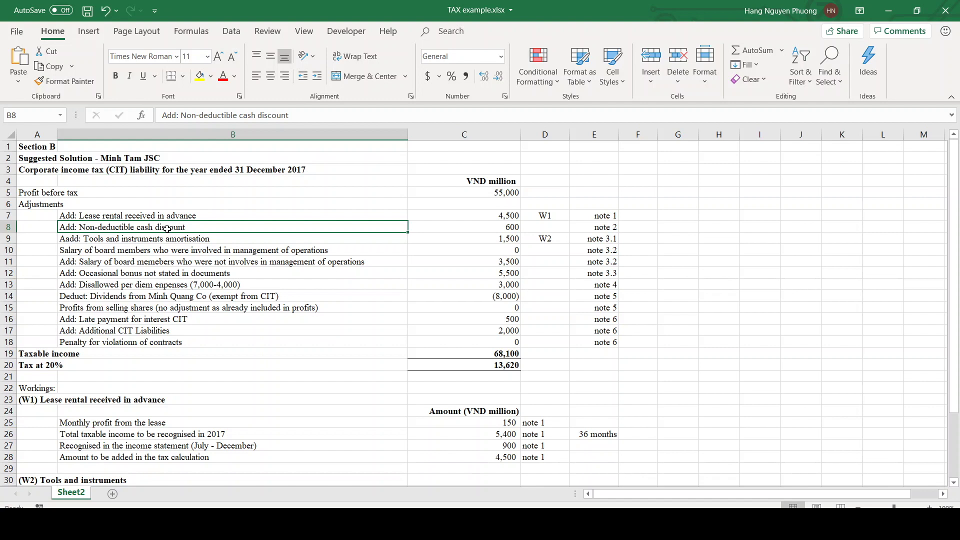
key(Right)
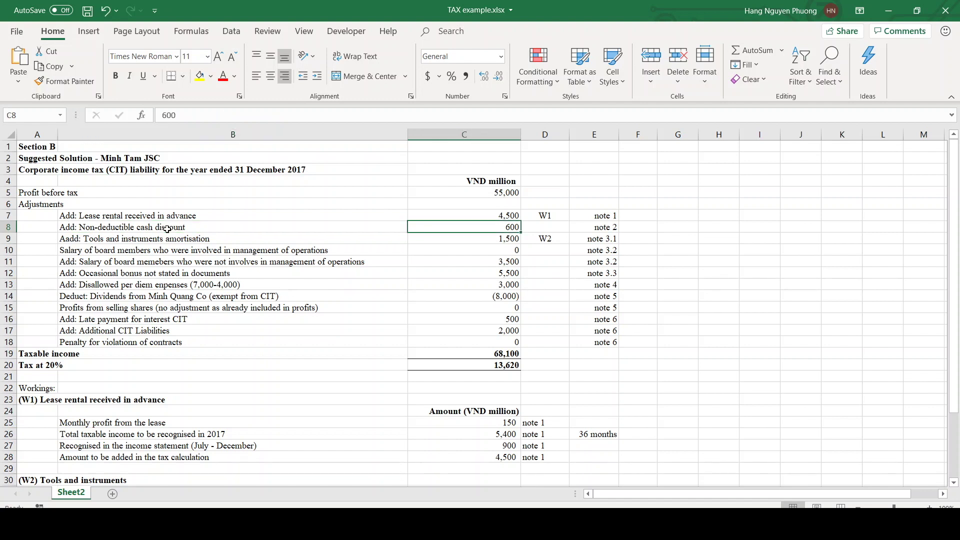
text(=12*50)
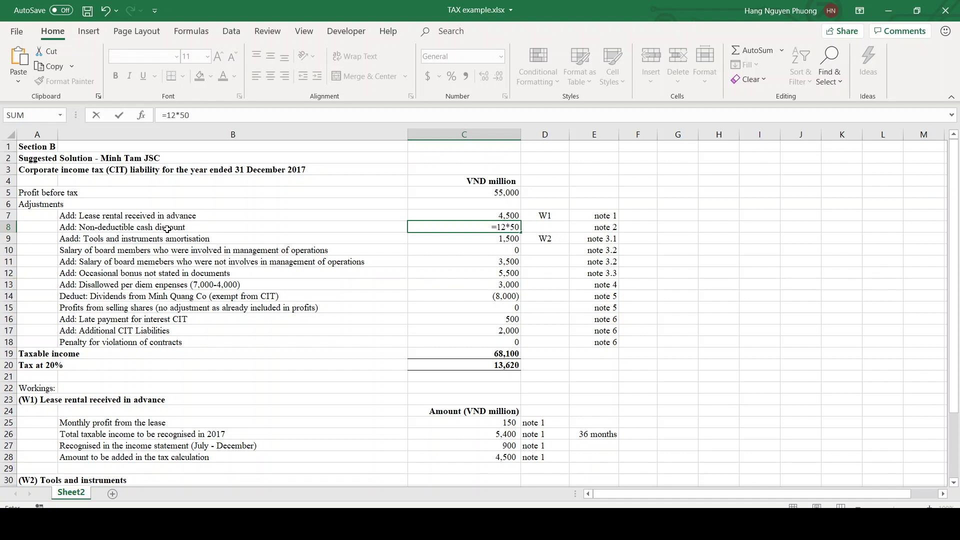
key(Return)
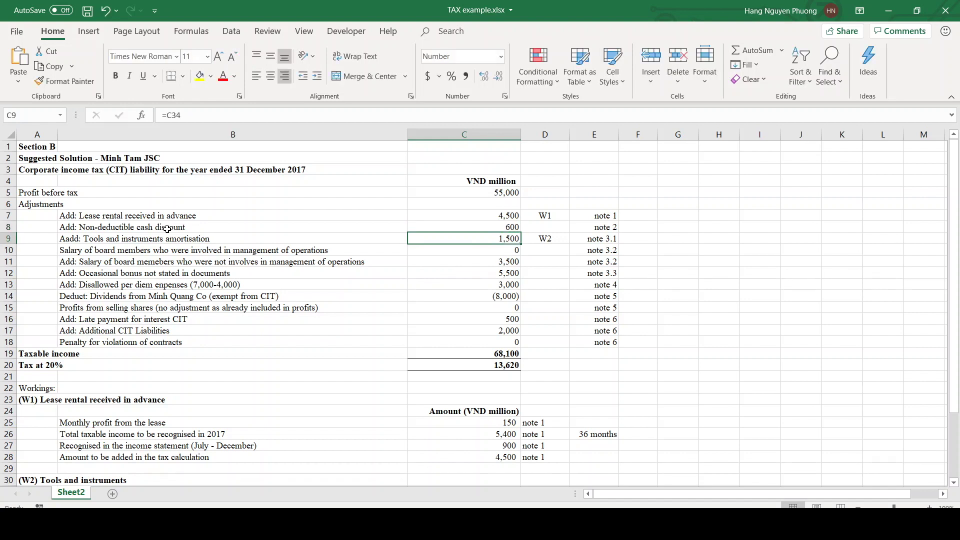
- Check the note references for the cash discount and the tools and instruments amortisation in rows 8 and 9
key(Up)
key(Right)
key(Right)
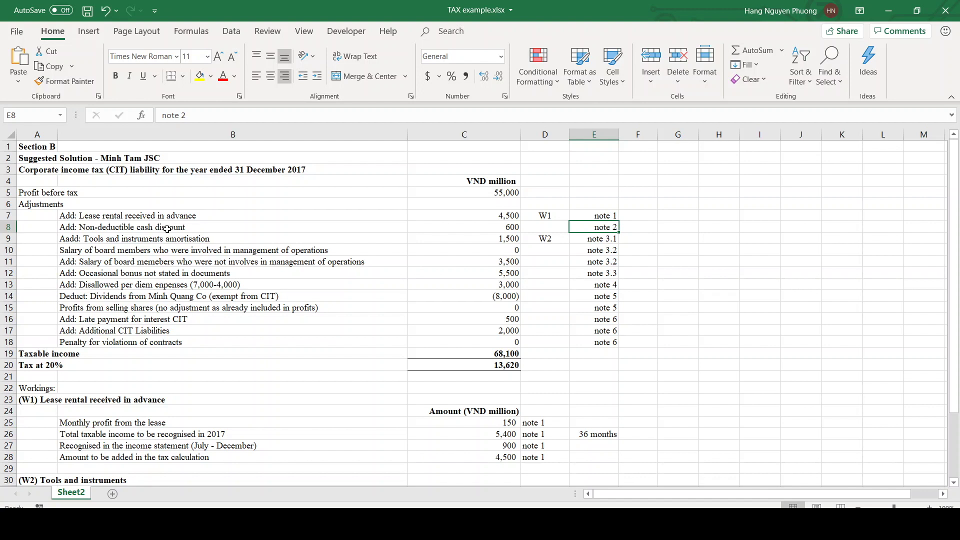
key(Down)
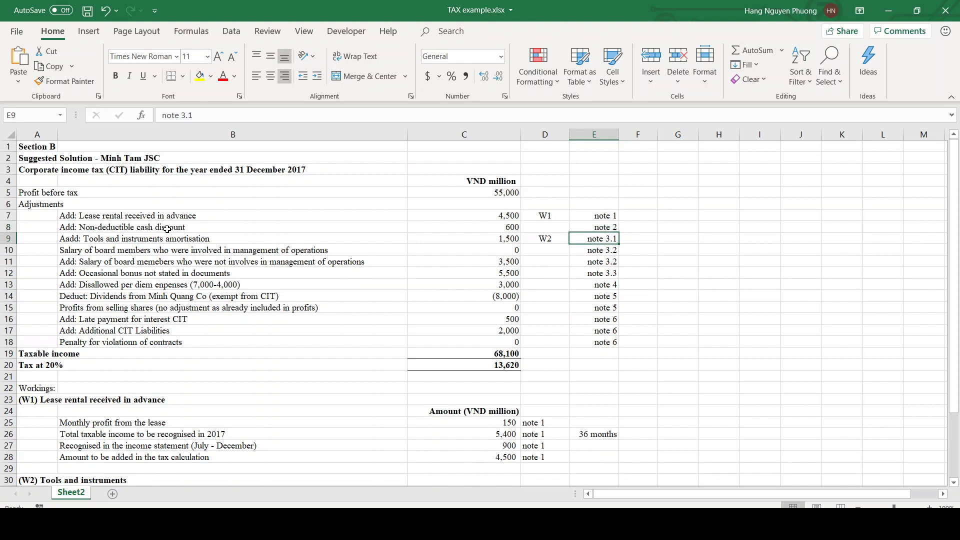
key(Left)
key(Left)
key(Left)
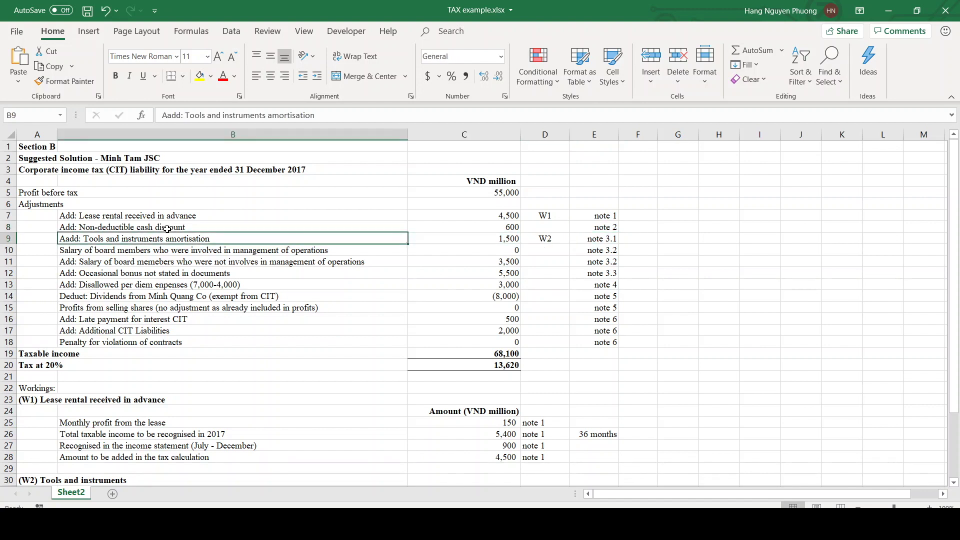
key(Right)
key(Right)
key(Right)
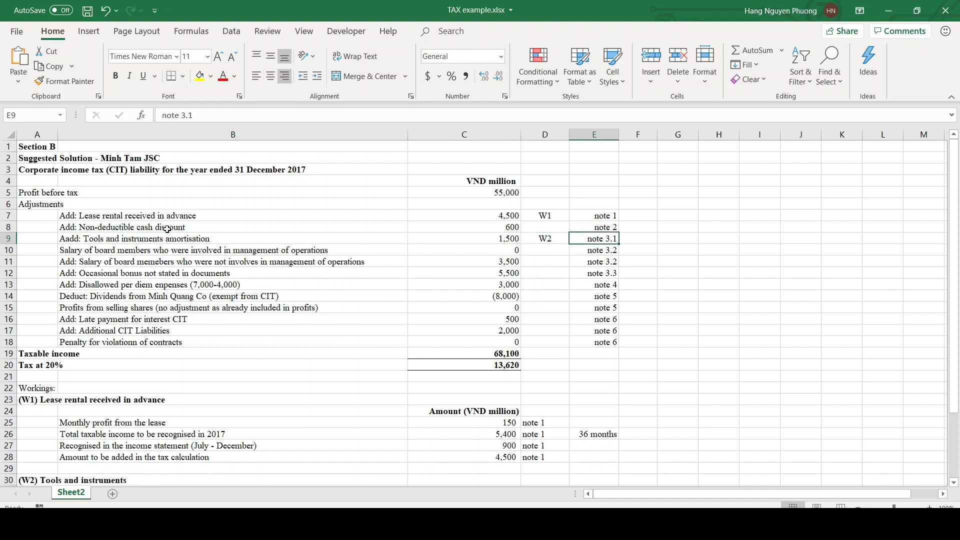
key(Left)
key(Left)
key(Left)
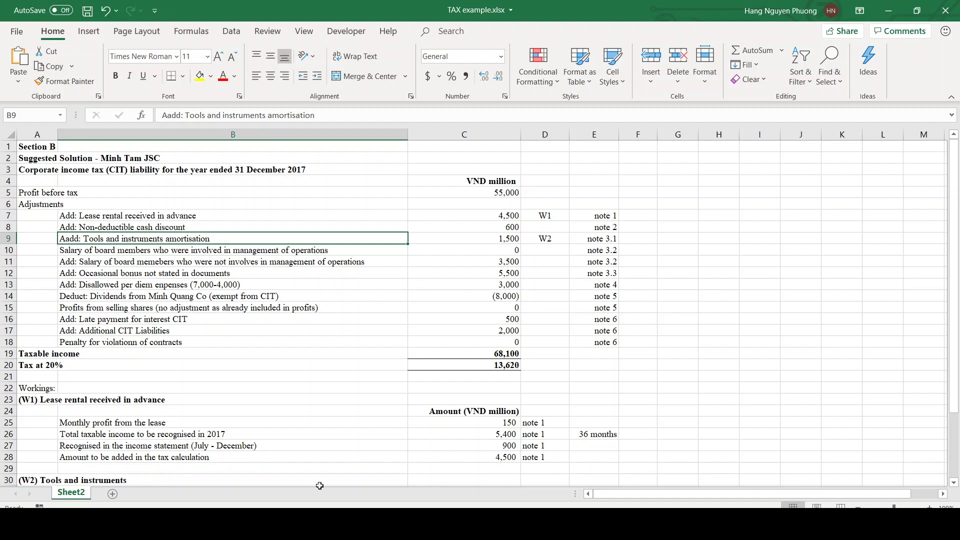
- Switch to the PowerPoint presentation and show slide 20 full screen to read the note 3 items
key(alt+Tab)
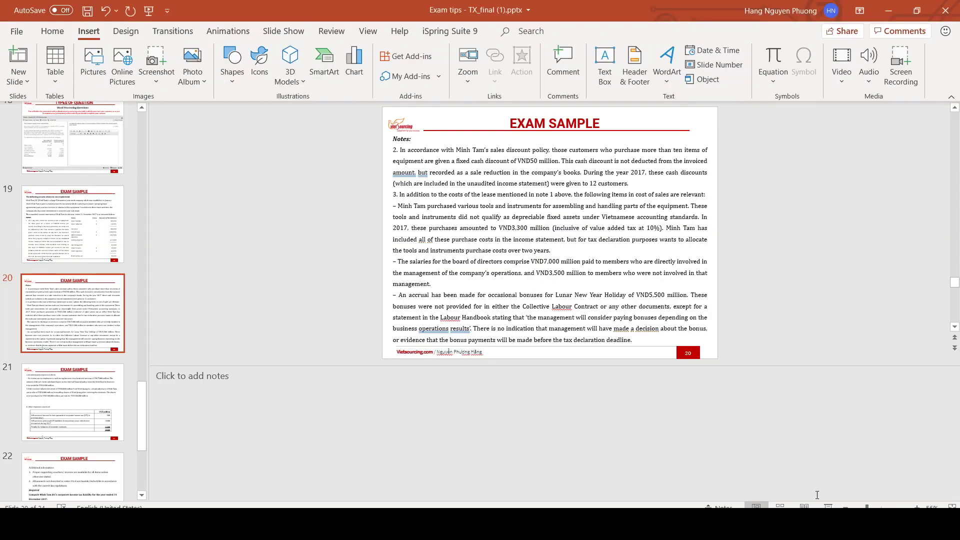
click(828, 506)
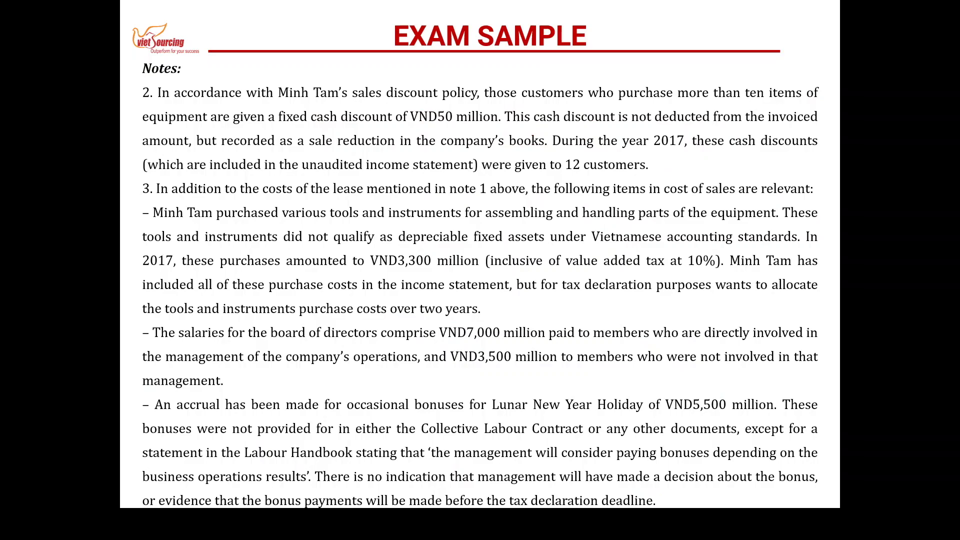
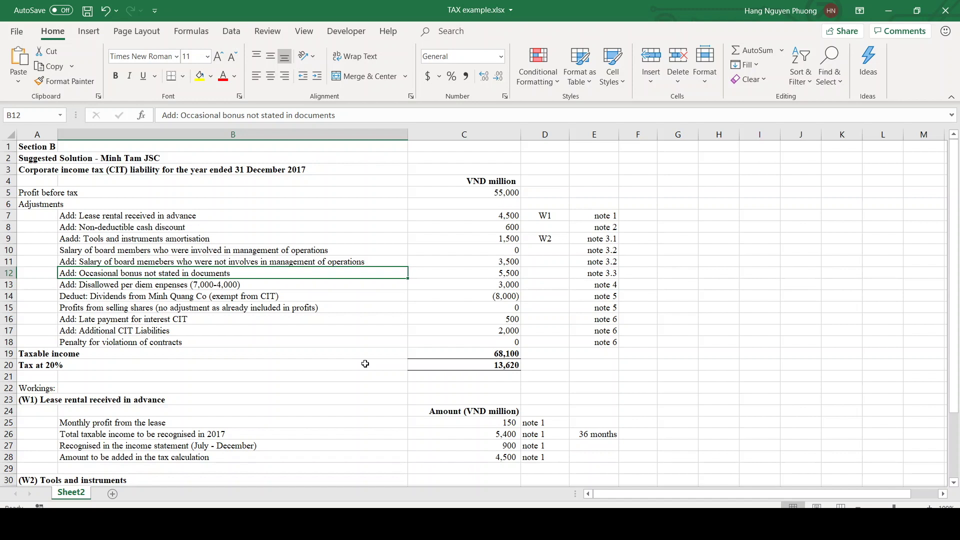
- Review the amount and note reference of the occasional bonus adjustment in row 12
key(Right)
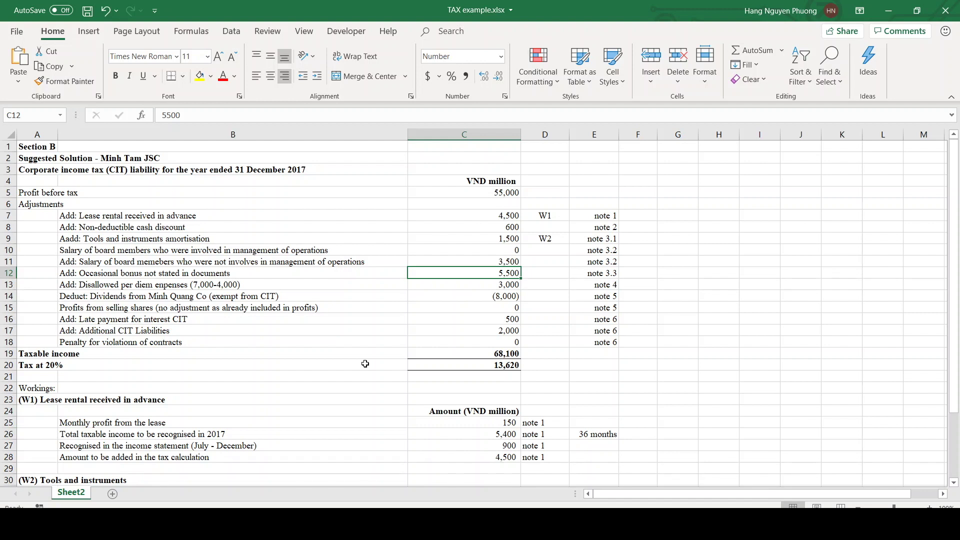
key(Right)
key(Right)
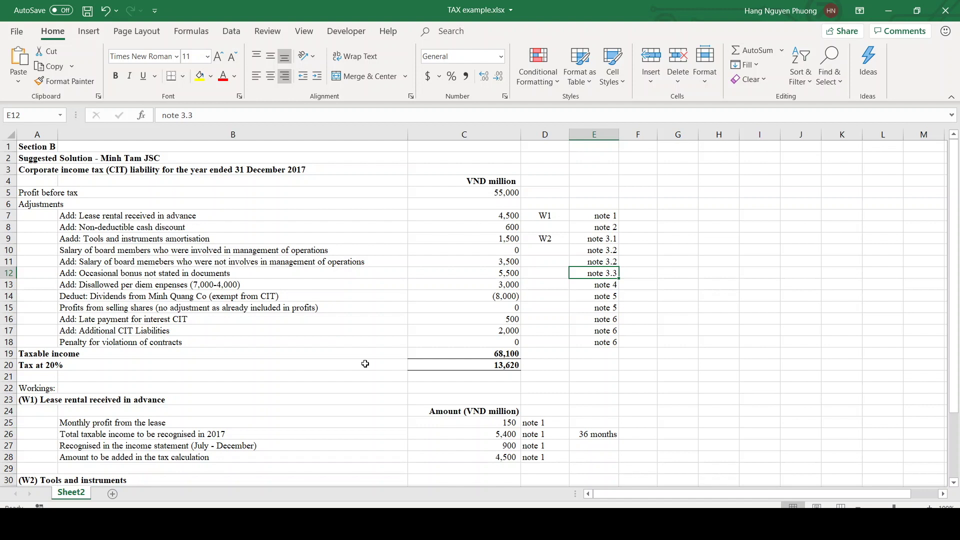
- Remove the bracketed calculation "(7,000-4,000)" from the disallowed per diem label in B13
key(Down)
key(Left)
key(Left)
key(Left)
key(Left)
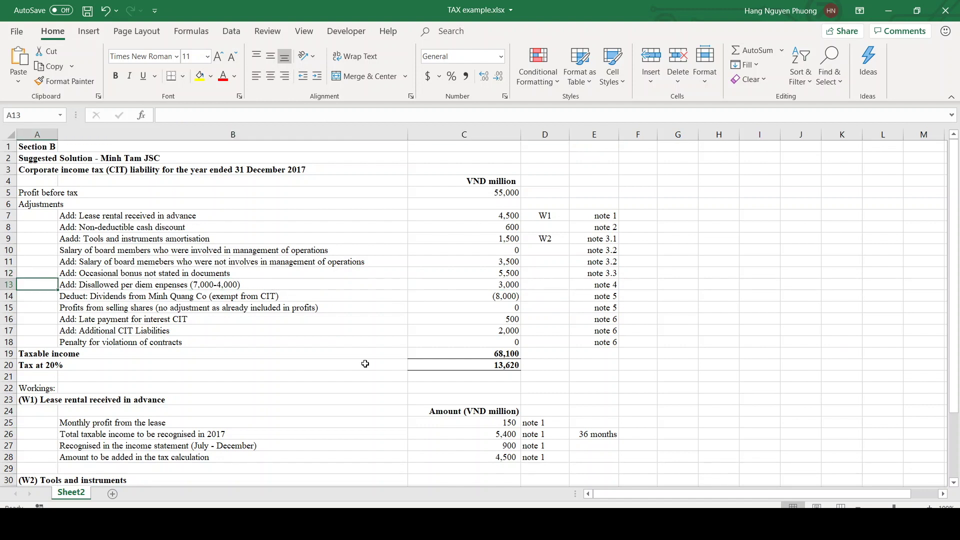
key(Right)
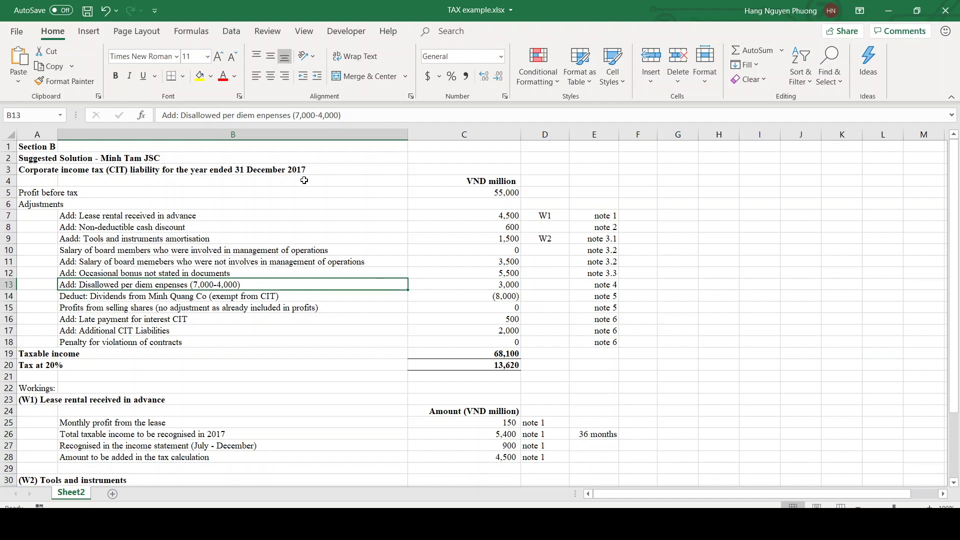
click(351, 115)
key(BackSpace)
key(BackSpace)
key(BackSpace)
key(BackSpace)
key(BackSpace)
key(BackSpace)
key(BackSpace)
key(BackSpace)
key(BackSpace)
key(BackSpace)
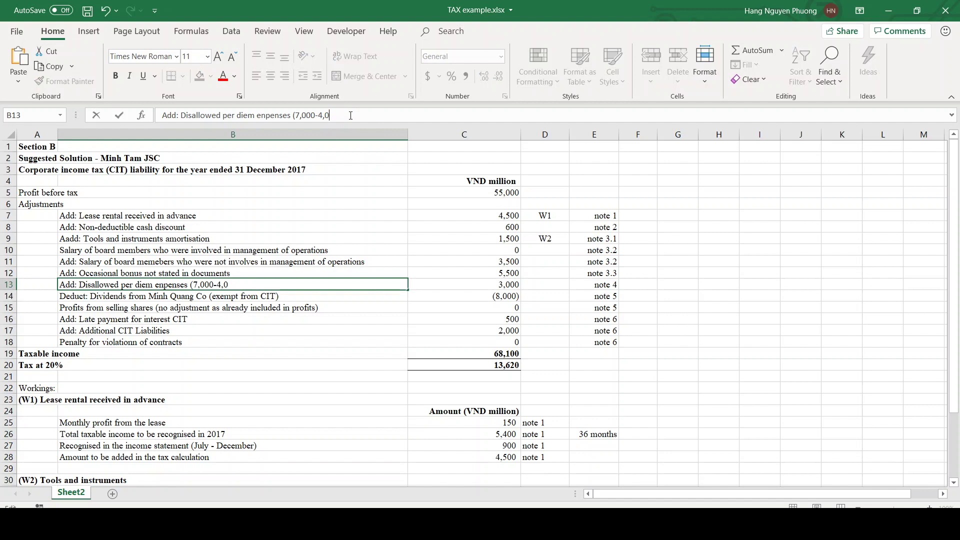
key(BackSpace)
key(BackSpace)
key(BackSpace)
key(BackSpace)
key(Return)
- Inspect the disallowed per diem formula in C13 and the dividend deduction entry in C14
key(Up)
key(Right)
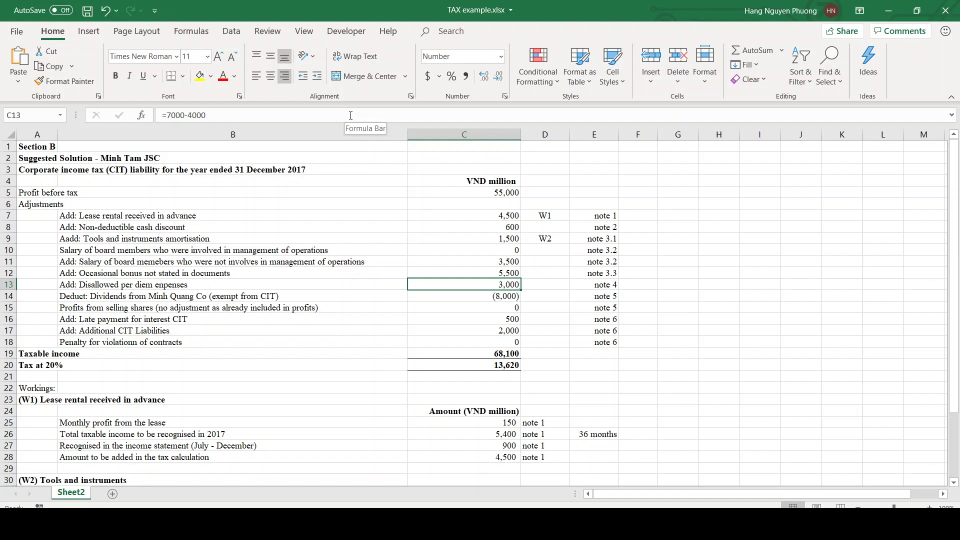
key(Down)
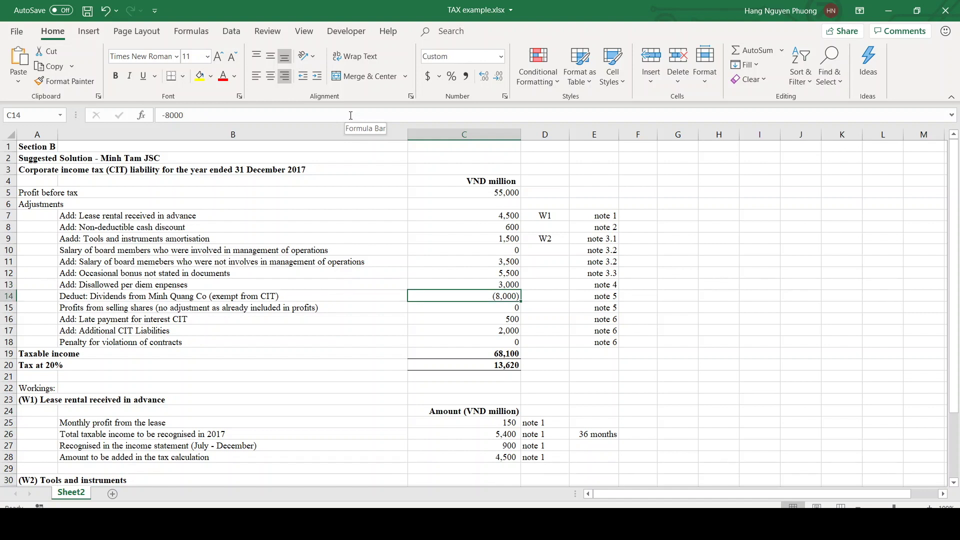
- Review the labels, amounts and note references of the dividend deduction and share-sale profit adjustments in rows 14 and 15
key(Left)
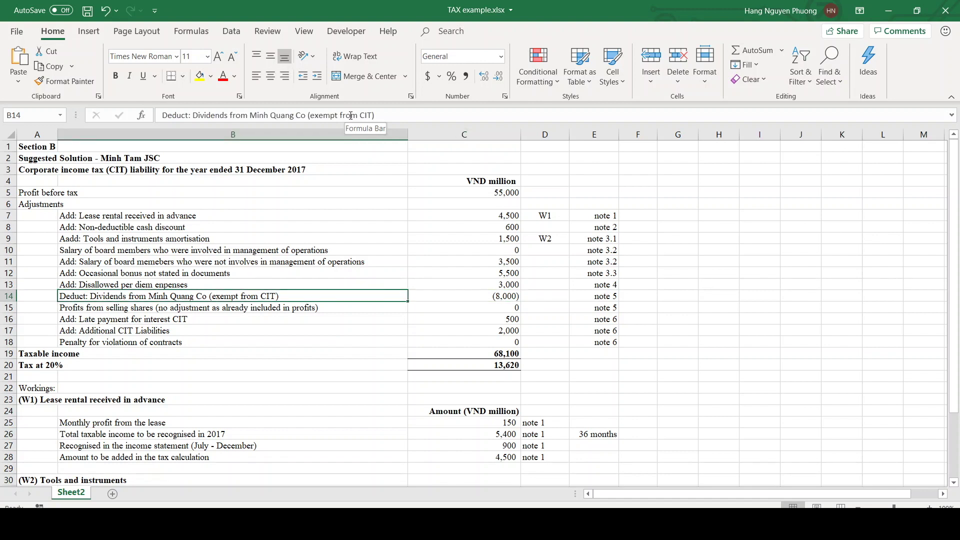
key(Right)
key(Right)
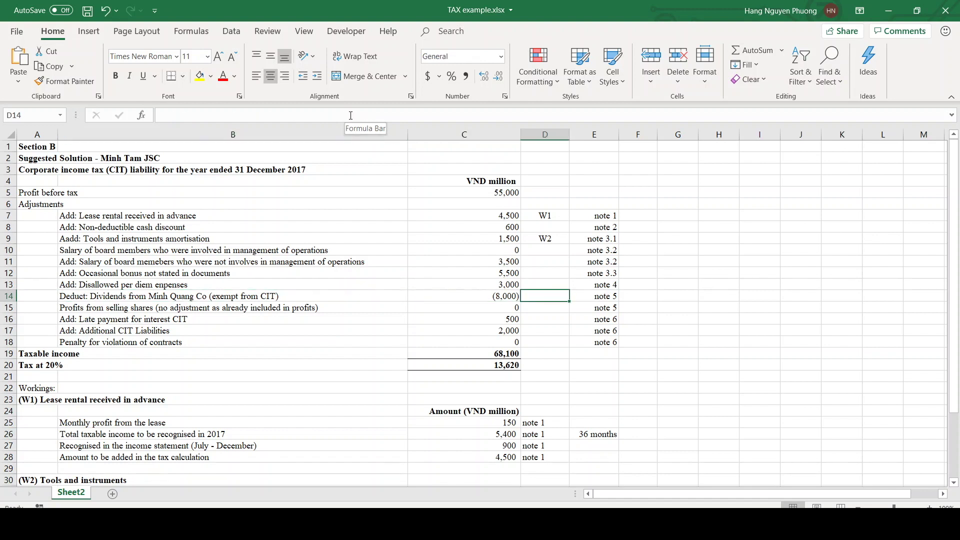
key(Down)
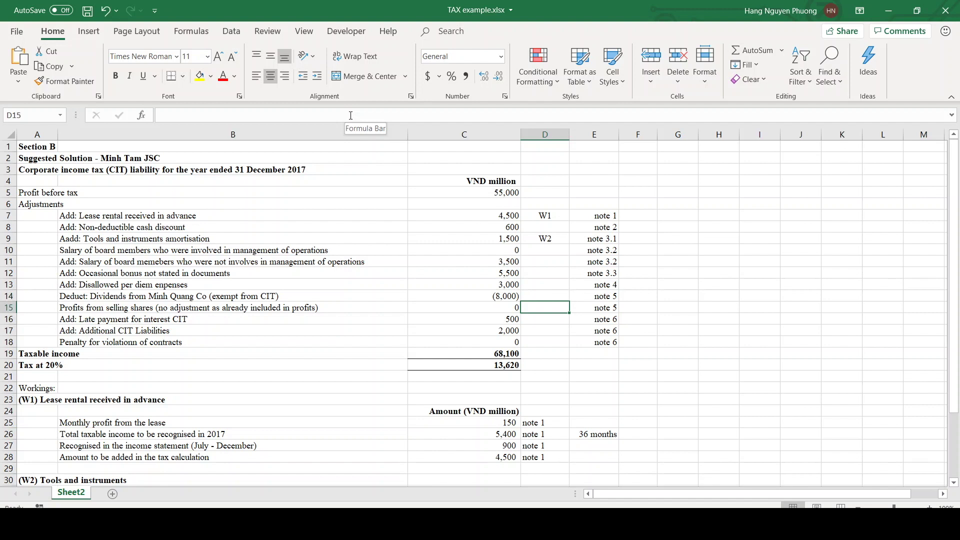
key(Left)
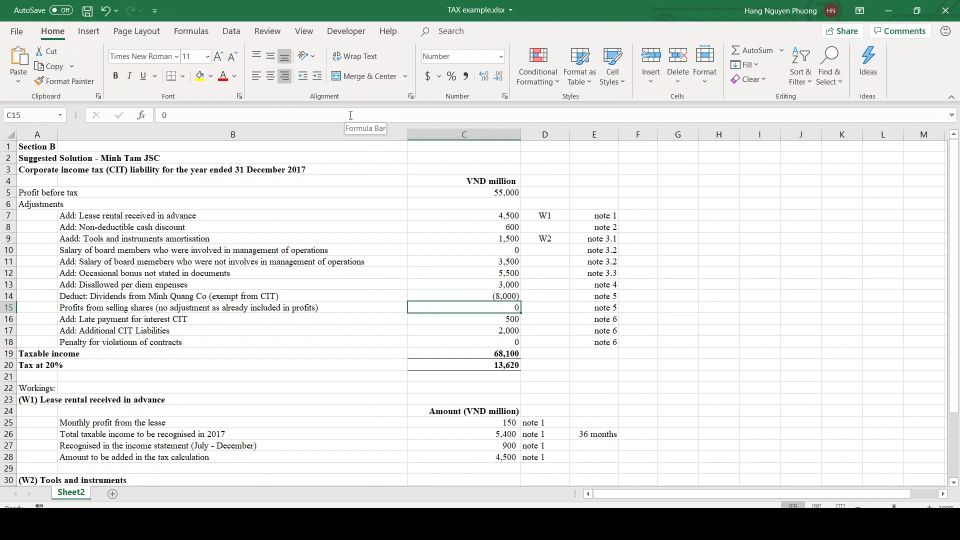
key(Left)
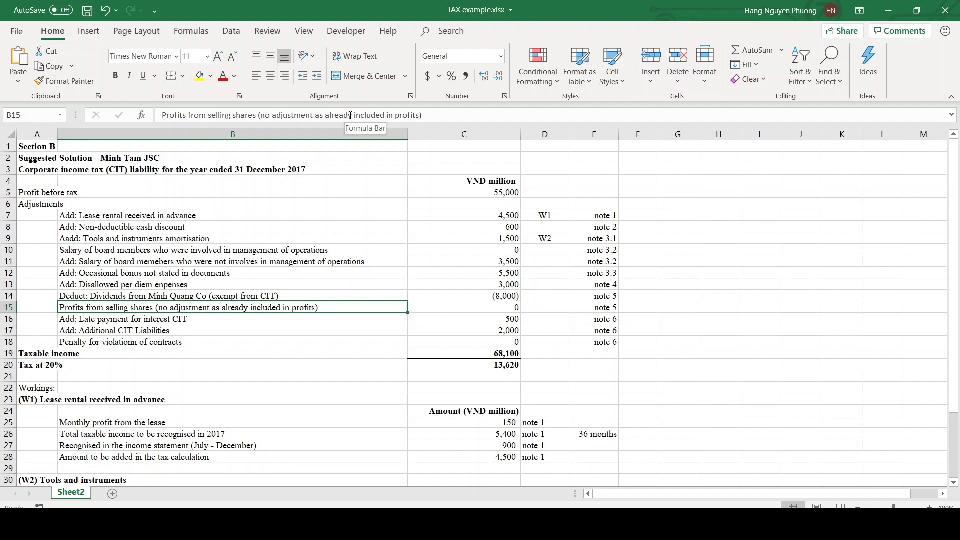
key(Right)
key(Right)
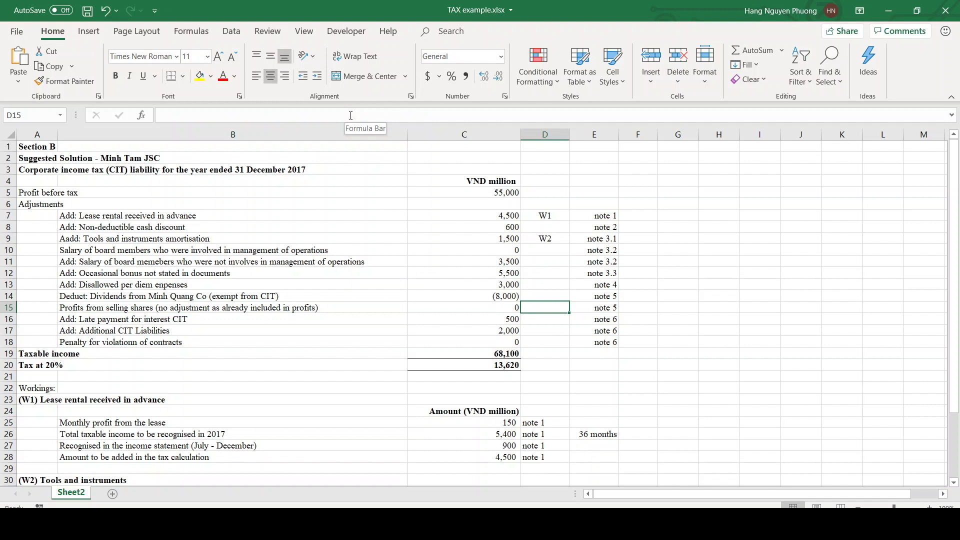
key(Right)
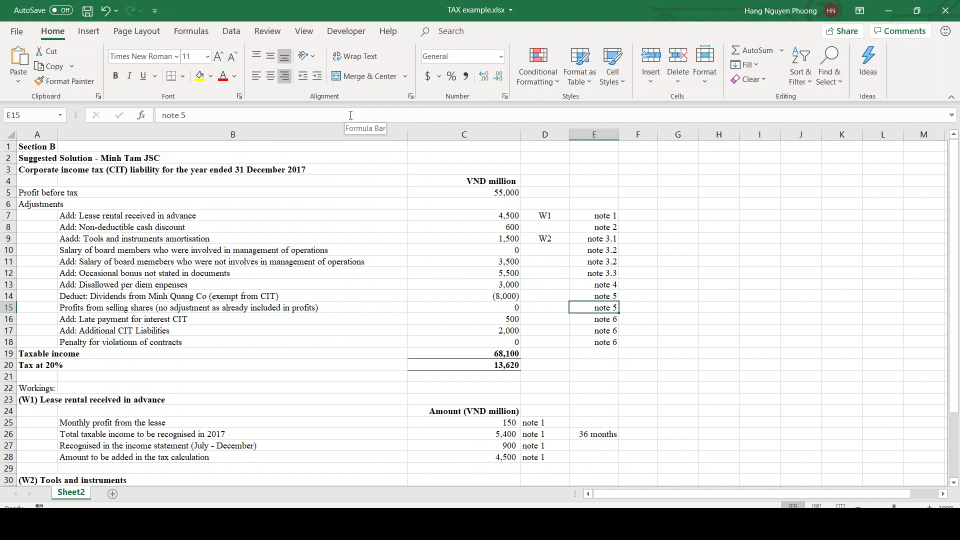
- Review the note 6 items in rows 16 to 18: late payment interest, additional CIT liabilities and the contract violation penalty
key(Down)
key(Left)
key(Left)
key(Left)
key(Left)
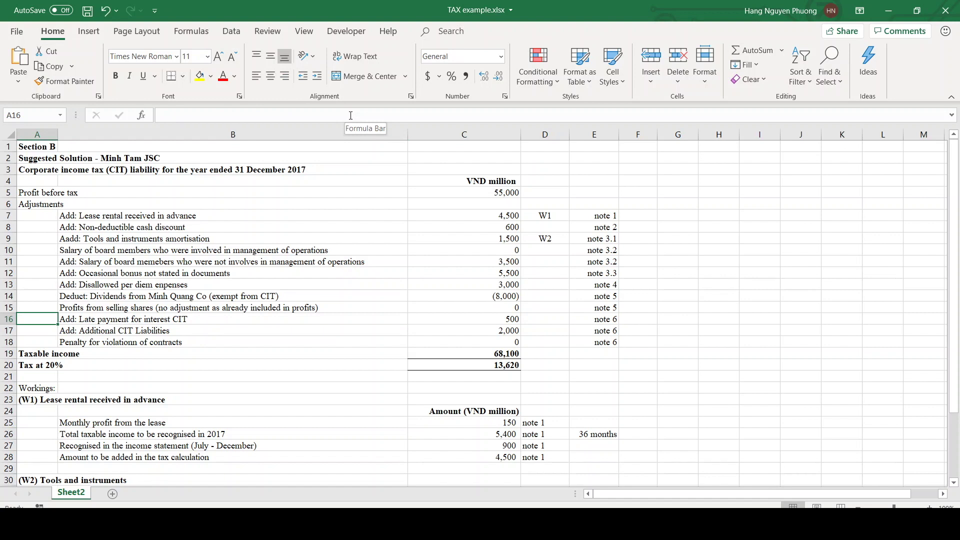
key(Right)
key(Down)
key(Down)
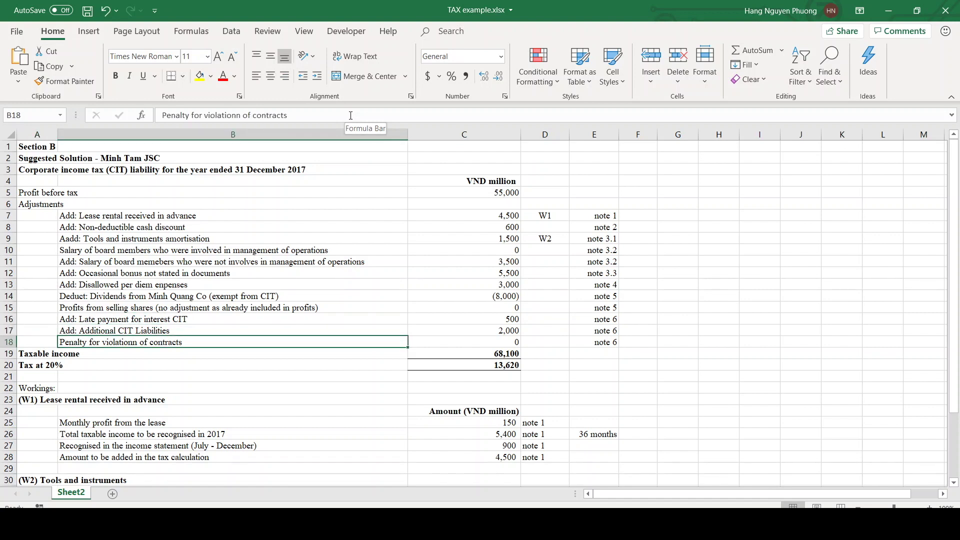
key(Up)
key(Up)
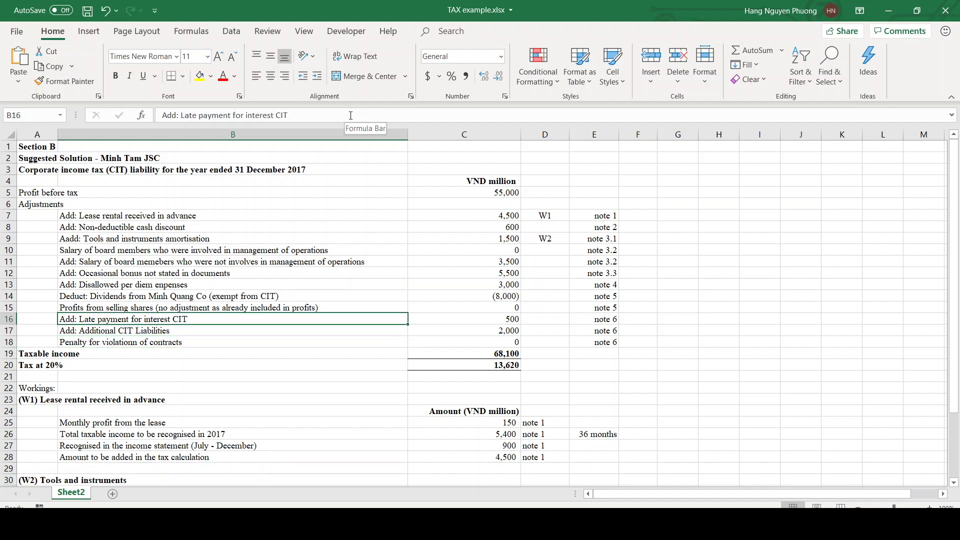
key(Right)
key(Down)
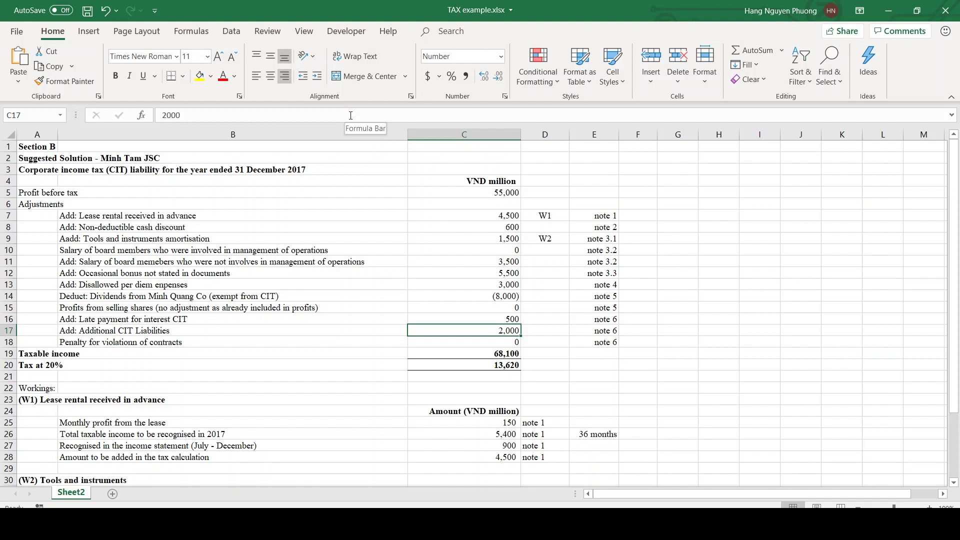
key(Down)
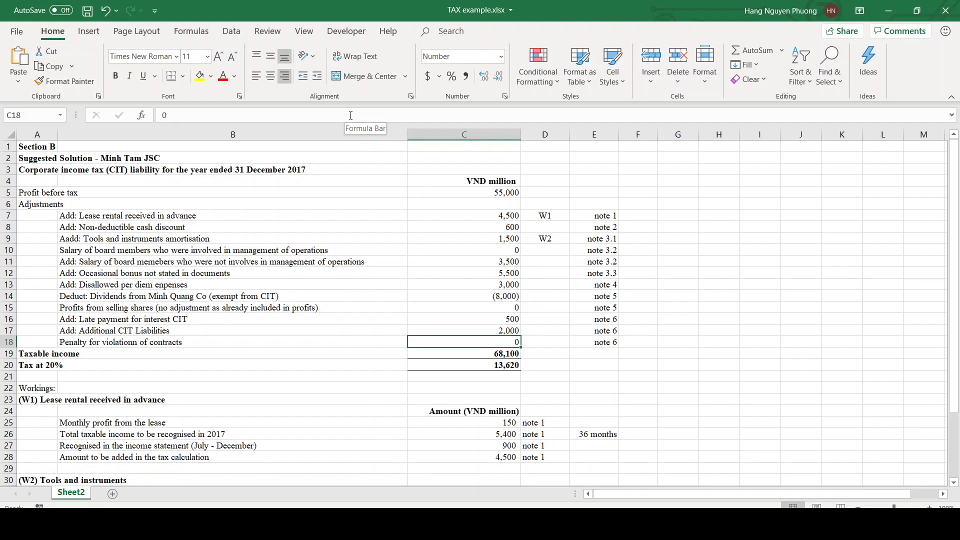
- Correct the spelling in B18 so the label reads "Penalty for violation of contracts"
click(95, 344)
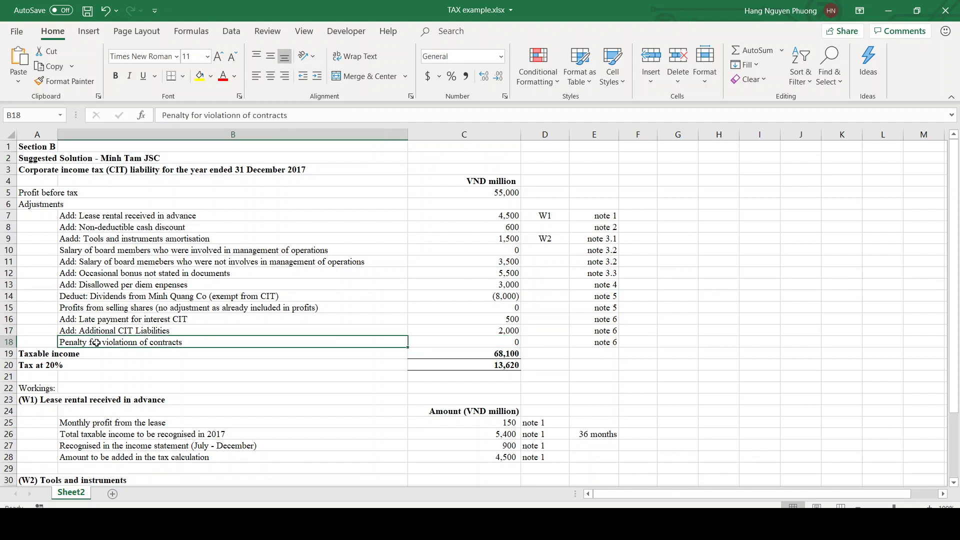
click(242, 115)
key(BackSpace)
key(Return)
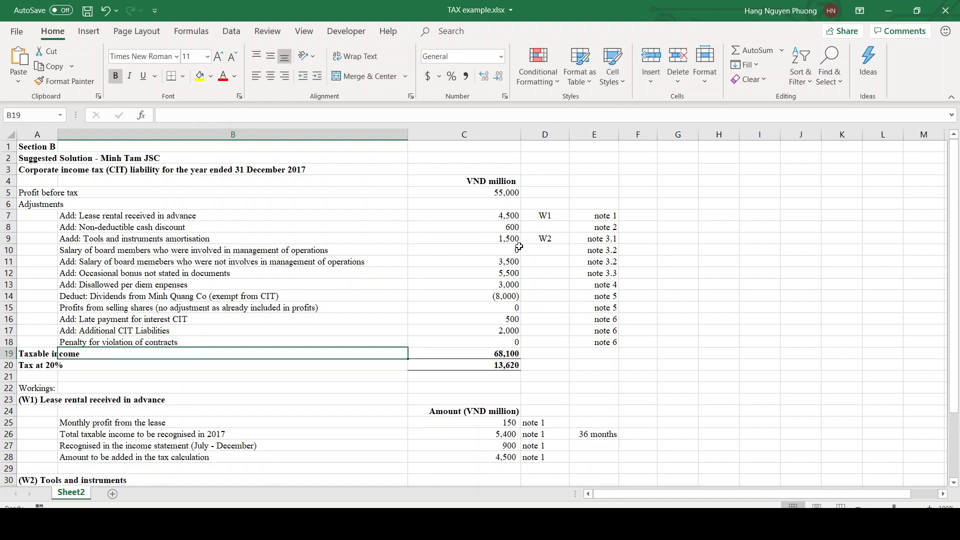
- Inspect the taxable income formula in C19 against the amounts in C5:C18, and the 20% tax formula in C20
click(451, 341)
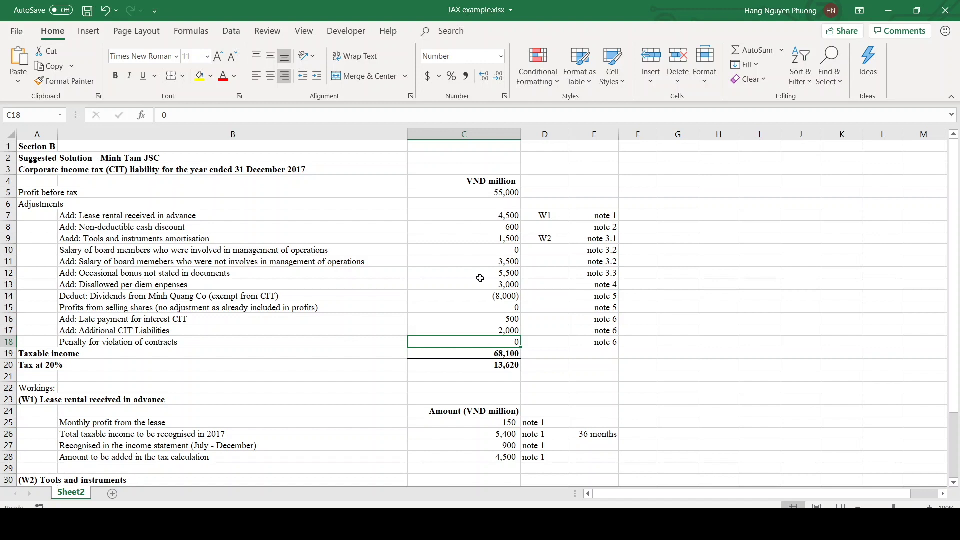
click(497, 353)
drag(475, 191, 470, 337)
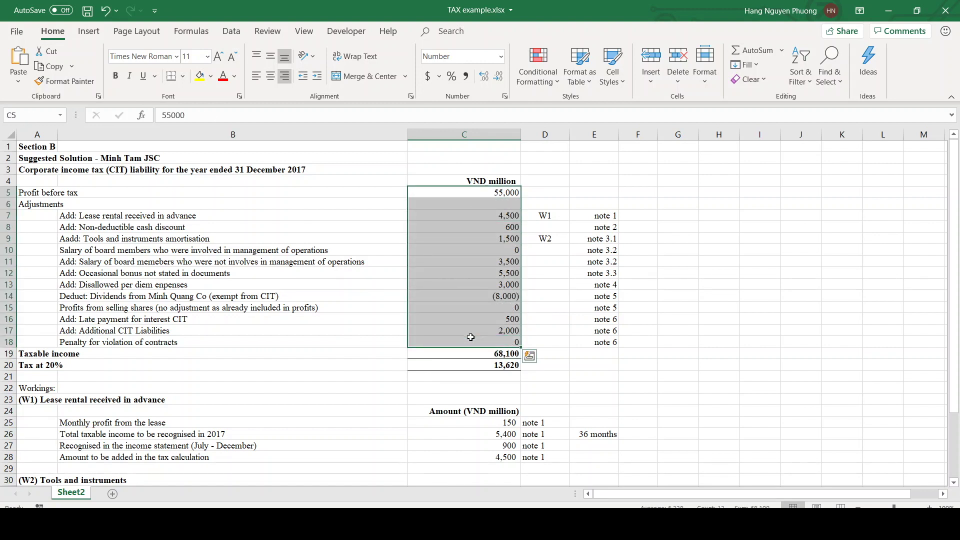
click(434, 353)
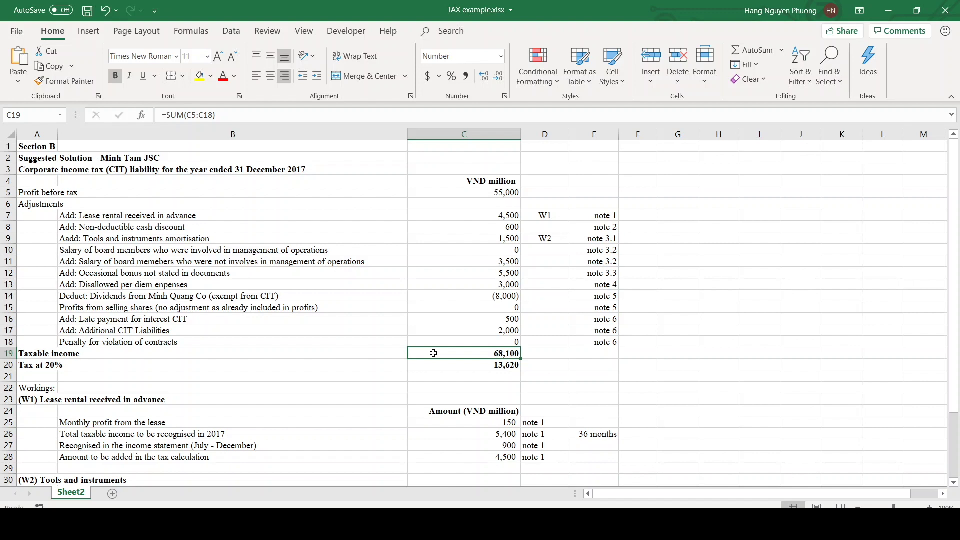
click(432, 368)
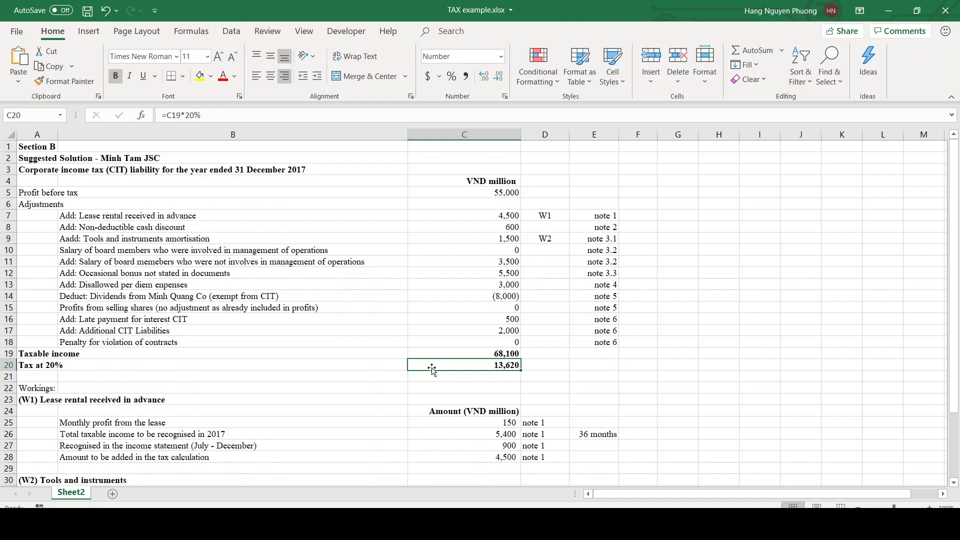
- Glance at the workings and go through the adjustment labels in B7:B18 once more, ending back at the lease rental line
scroll(433, 370, down, 3)
scroll(433, 370, up, 3)
click(89, 214)
key(Down)
key(Down)
key(Down)
key(Down)
key(Down)
key(Down)
key(Down)
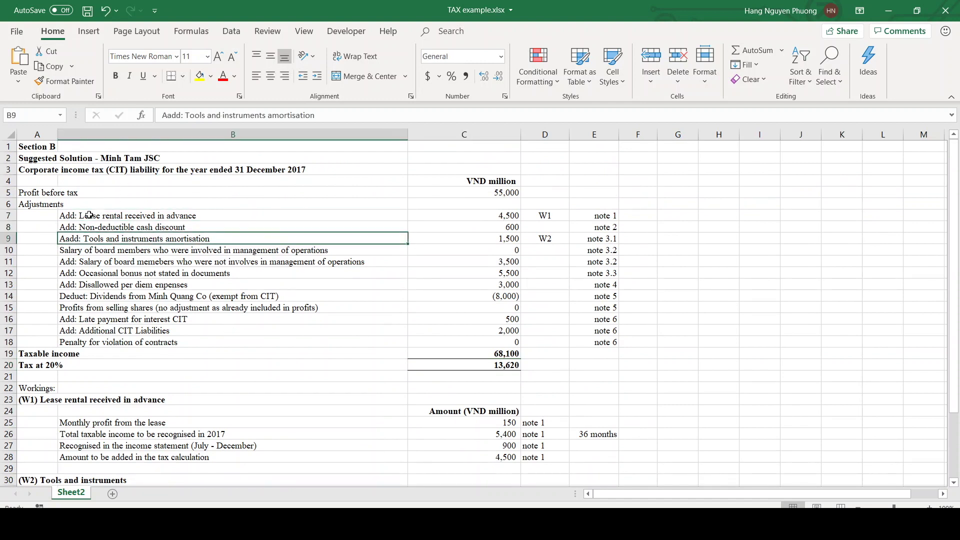
key(Down)
key(Down)
key(Down)
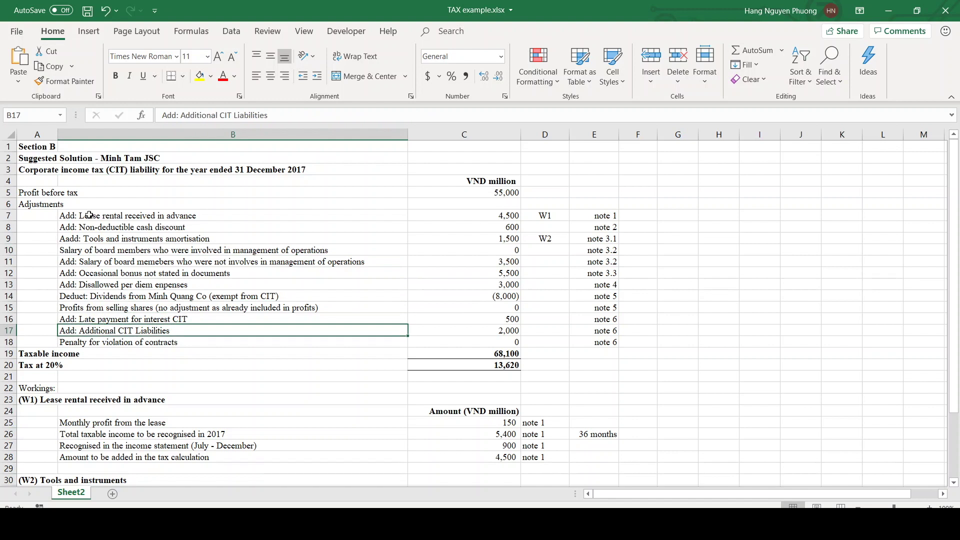
key(Down)
key(Up)
key(Up)
key(Up)
key(Up)
key(Up)
key(Up)
key(Up)
key(Up)
key(Up)
key(Up)
key(Up)
key(Up)
key(Down)
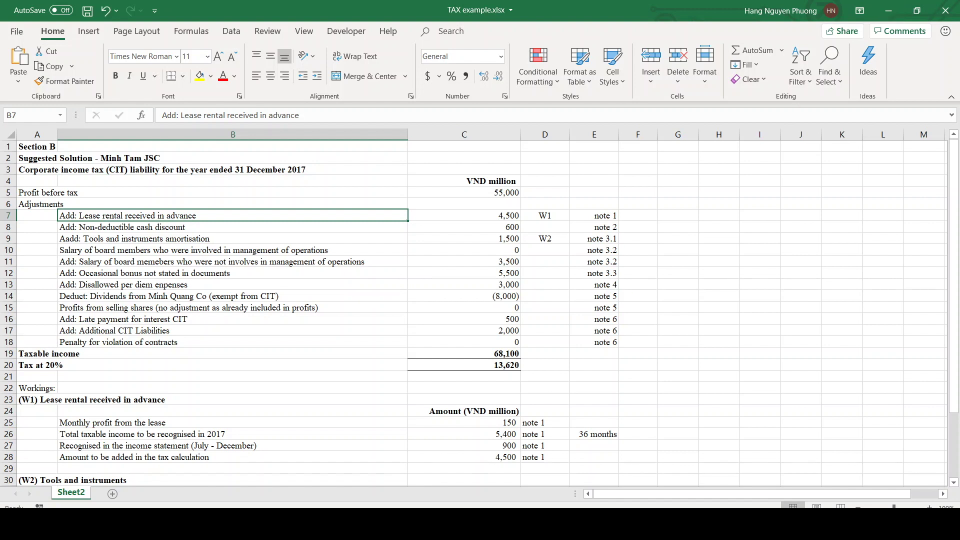
- Switch to the PowerPoint presentation and show the slides full screen from slide 20 through to the closing slide
click(468, 525)
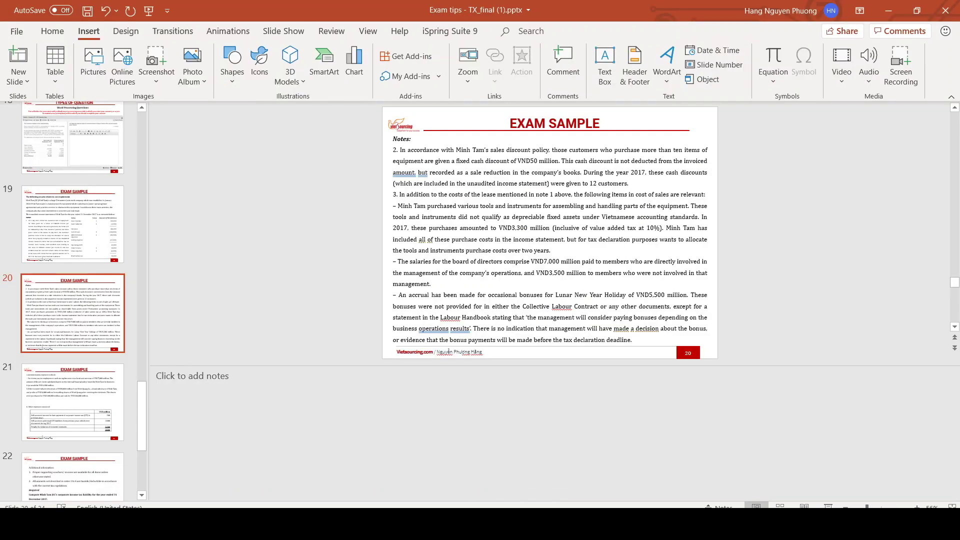
click(827, 506)
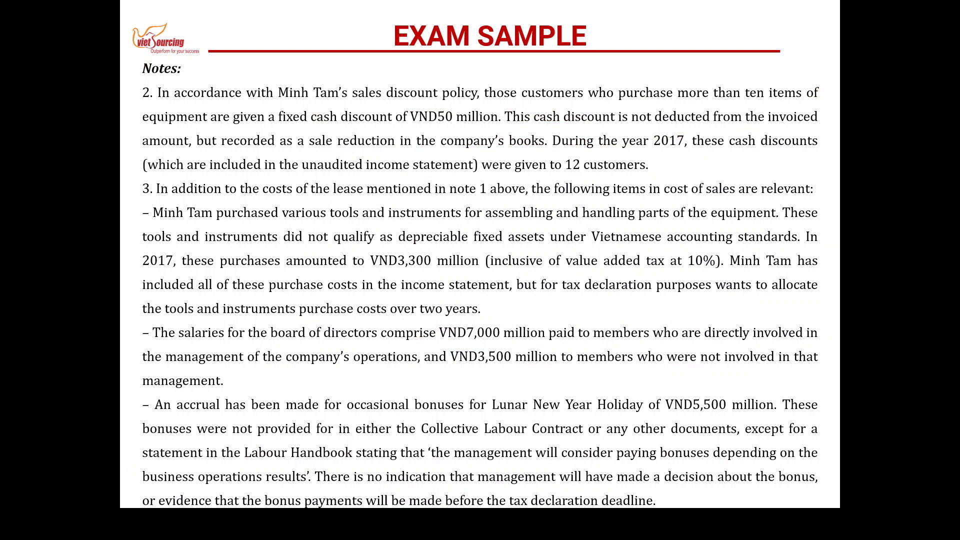
click(441, 445)
click(441, 445)
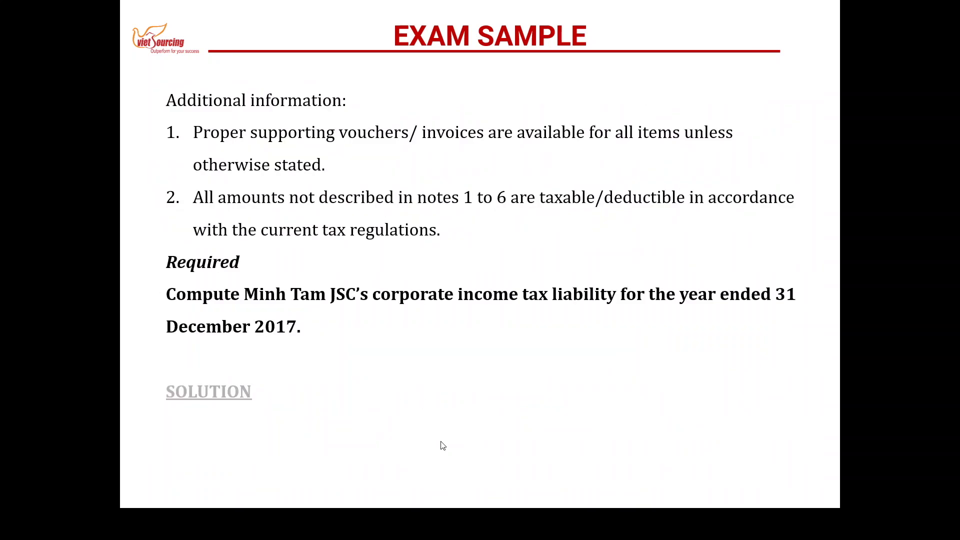
click(442, 445)
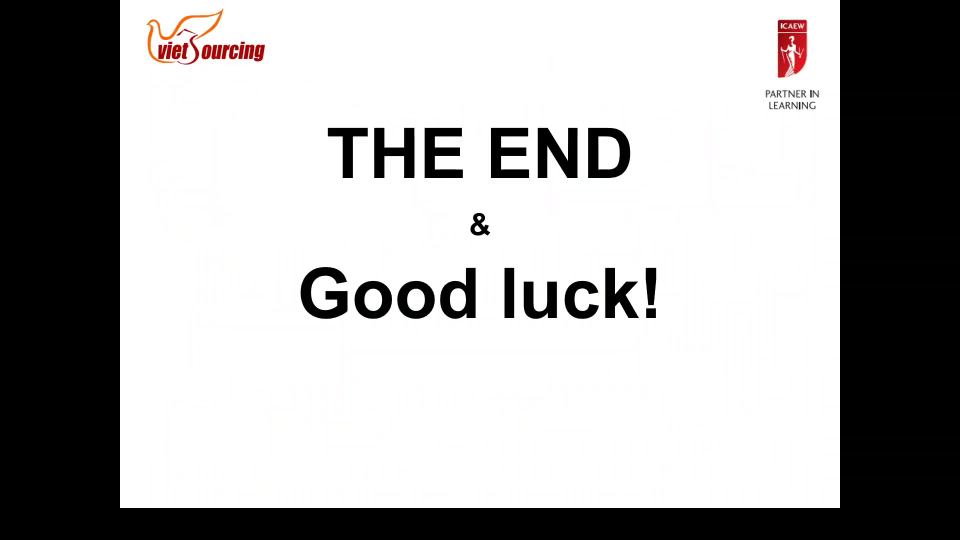
click(441, 444)
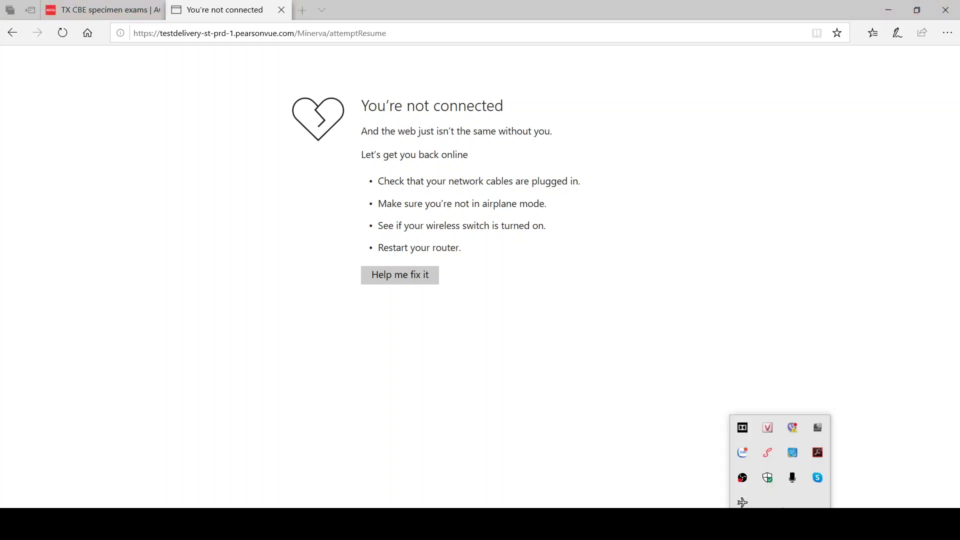
- Turn off airplane mode in the Windows network settings to bring the computer back online
click(743, 503)
click(754, 497)
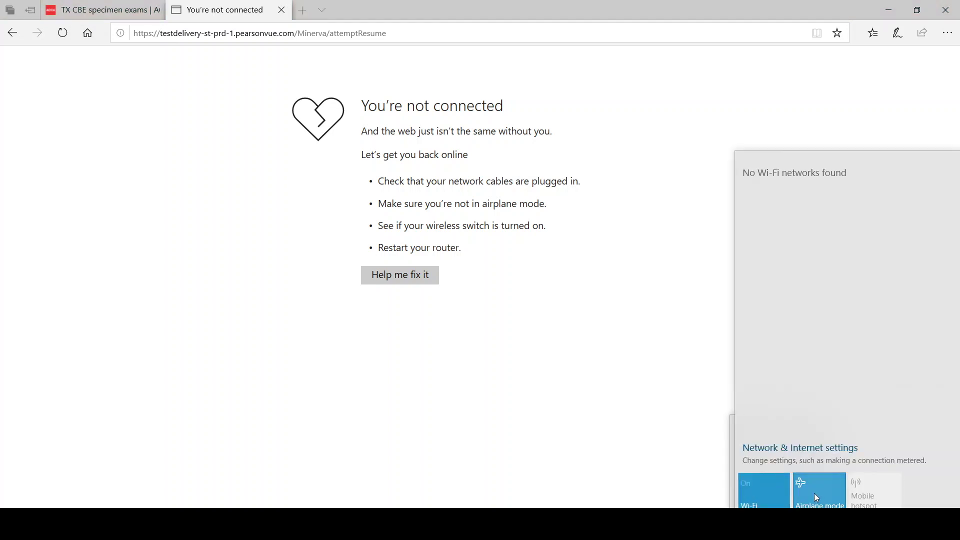
click(603, 384)
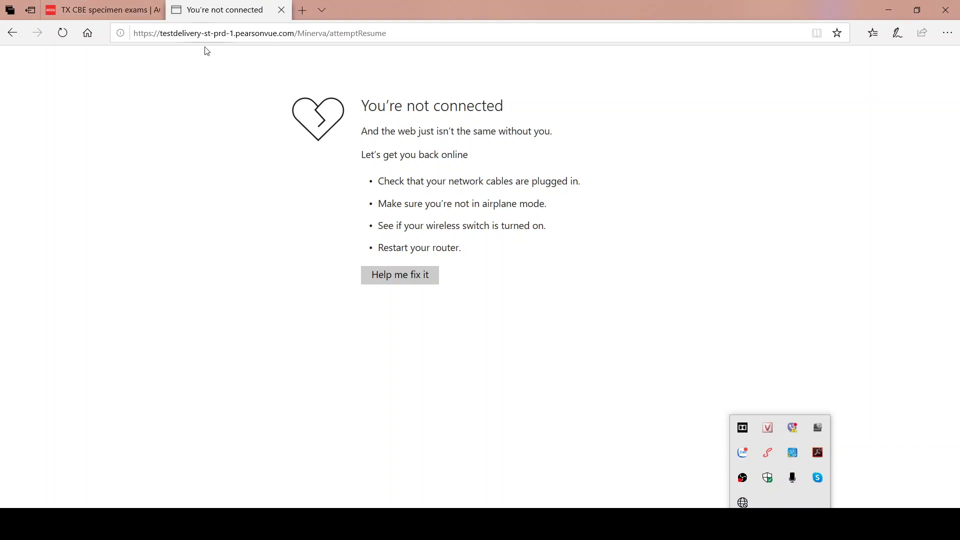
- Display the ACCA "CBE specimen exams" page for Taxation (TX) in the browser
click(113, 17)
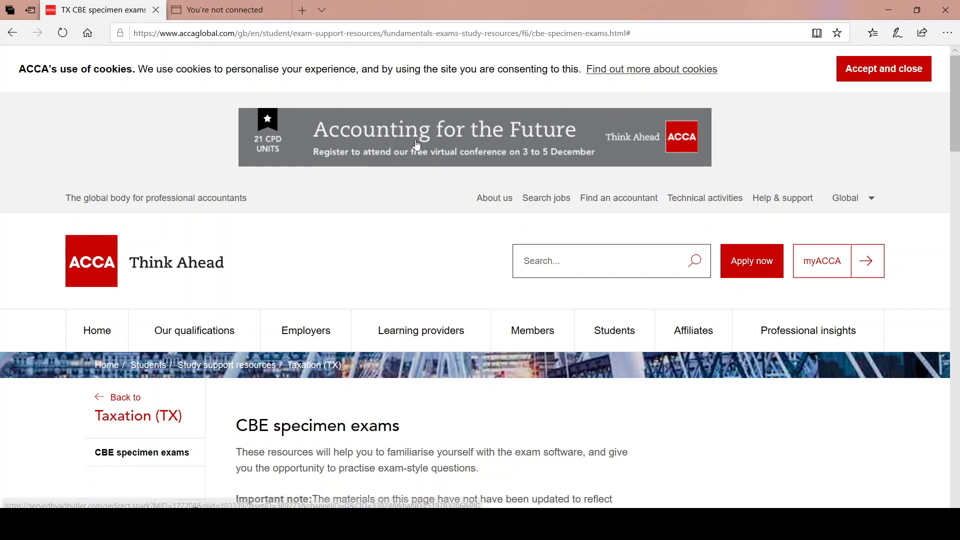
mouse_move(592, 345)
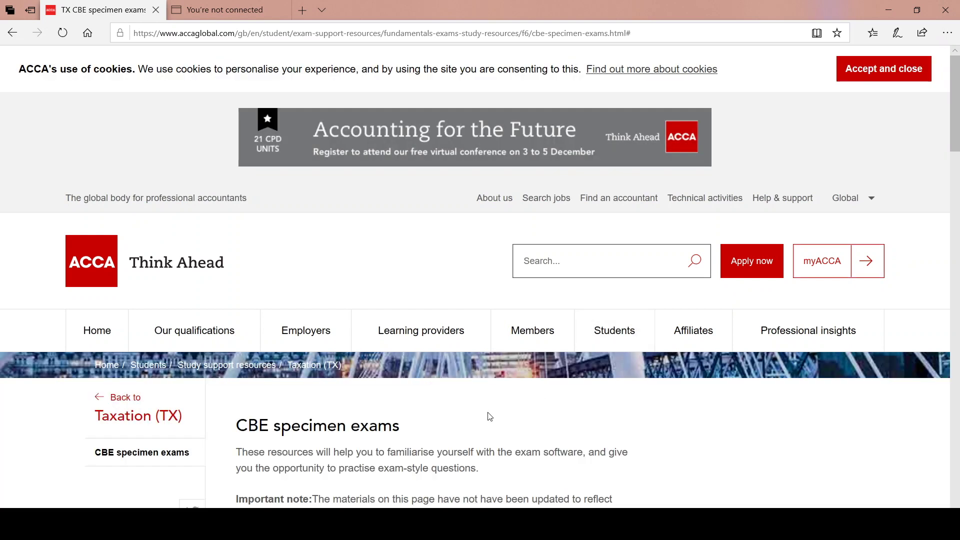
scroll(459, 405, down, 2)
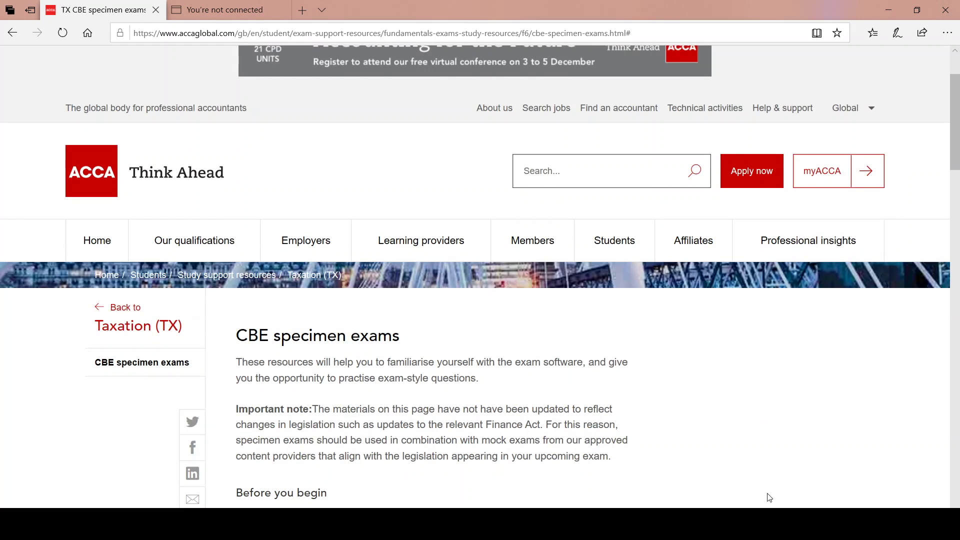
- Check the list of available Wi-Fi networks in the Windows network settings
right_click(781, 529)
key(Escape)
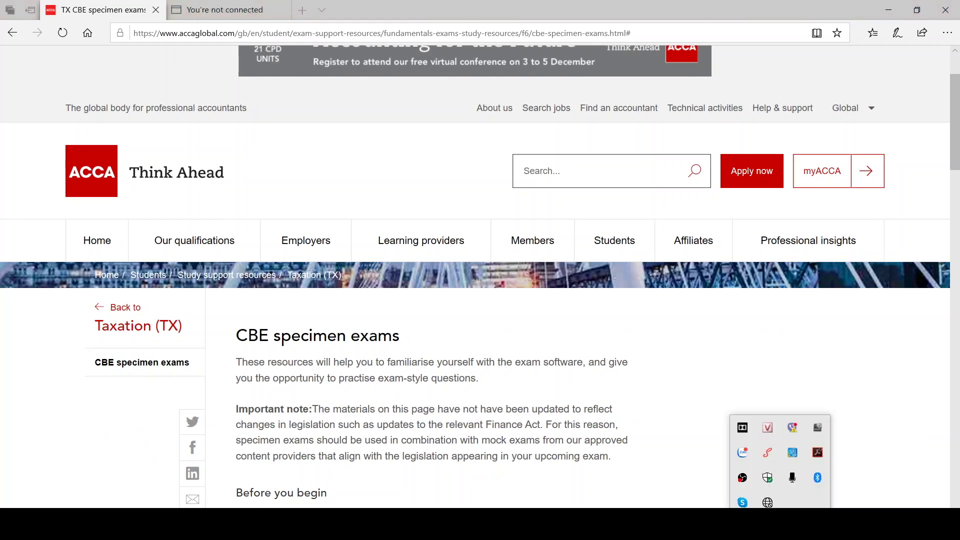
click(767, 501)
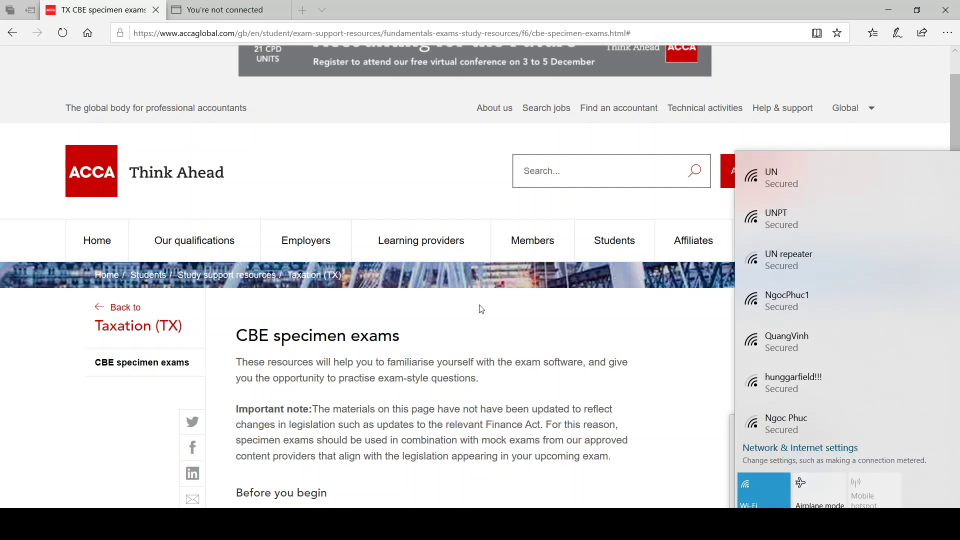
- Try to open the (VNM) specimen questions applicable from the December 2019 session from the Vietnam (VNM) Resources
click(422, 216)
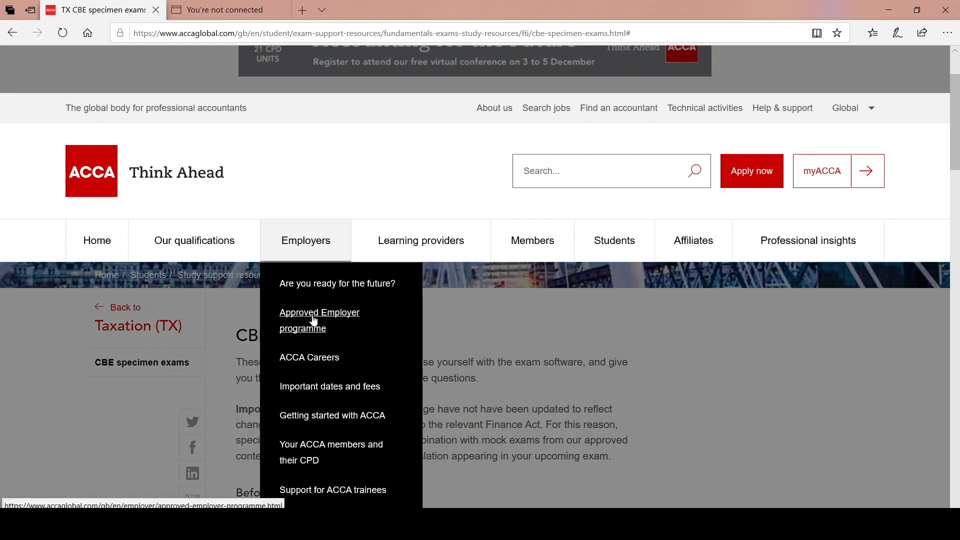
scroll(511, 350, down, 7)
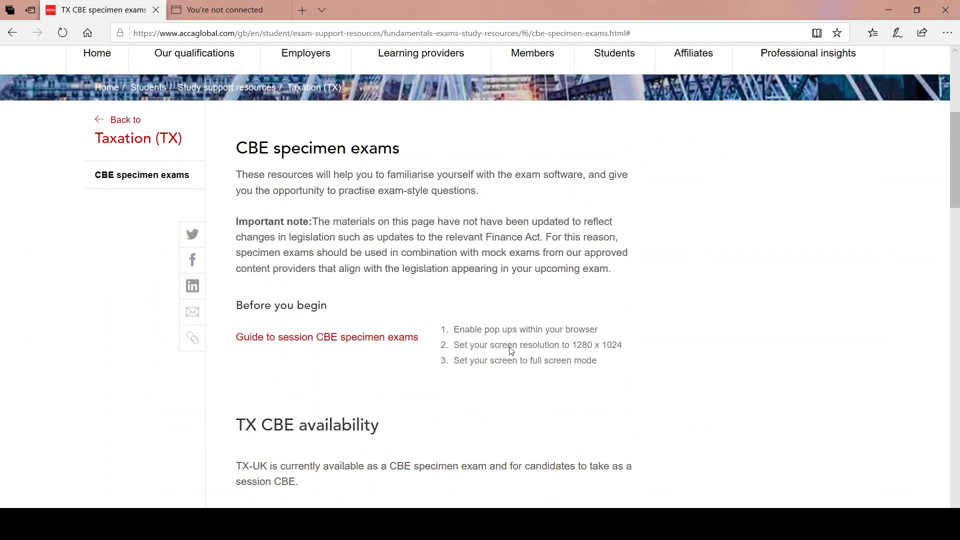
scroll(511, 350, down, 2)
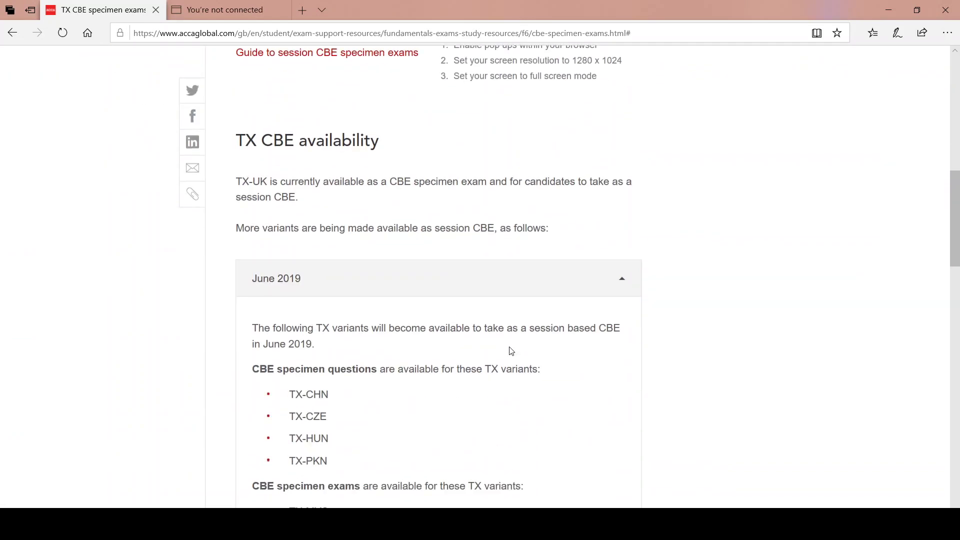
scroll(512, 352, down, 9)
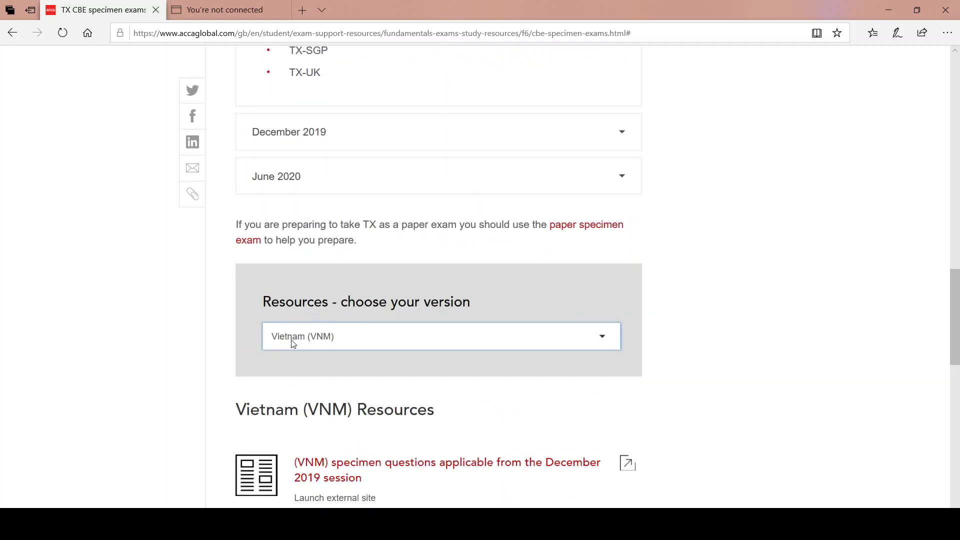
scroll(438, 379, down, 2)
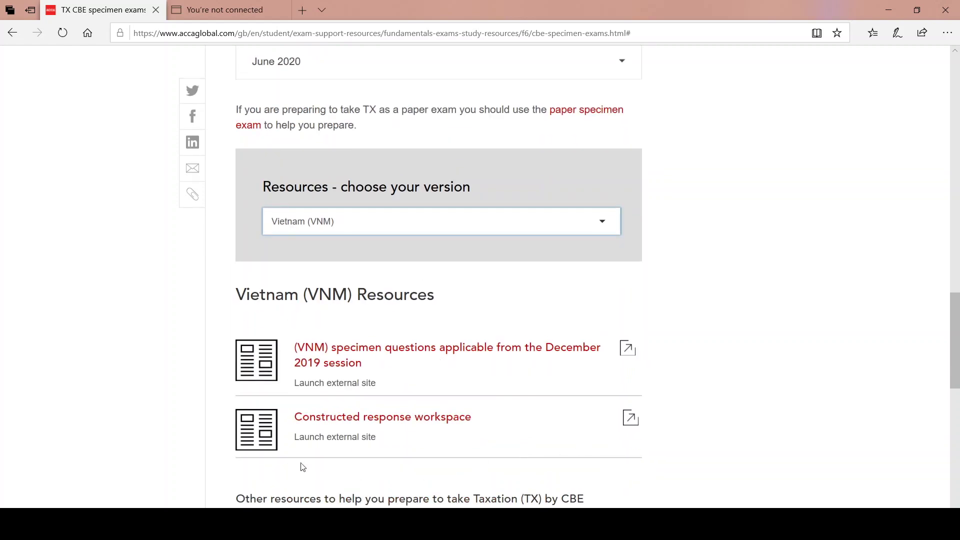
click(635, 358)
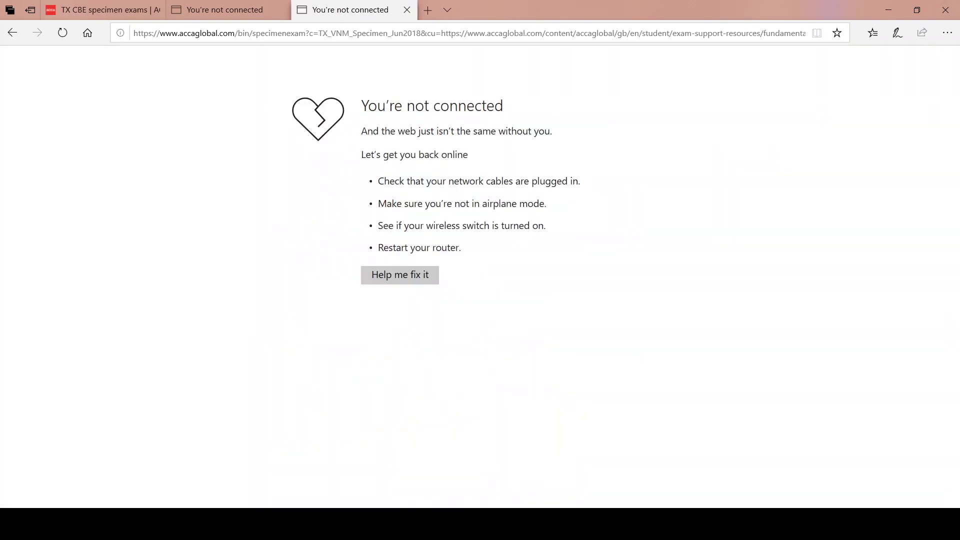
- Switch airplane mode on and back off in the Windows network settings to refresh the Wi-Fi connection
click(780, 519)
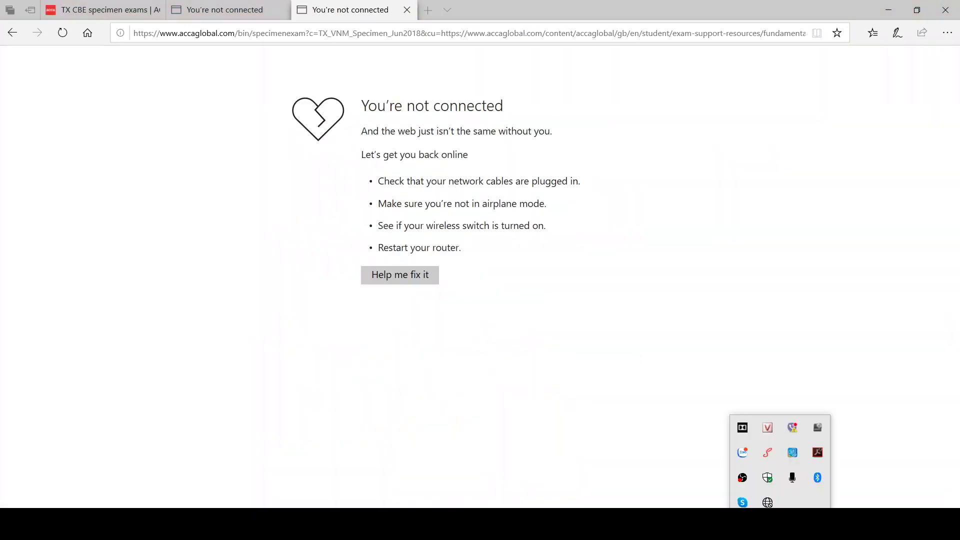
click(769, 503)
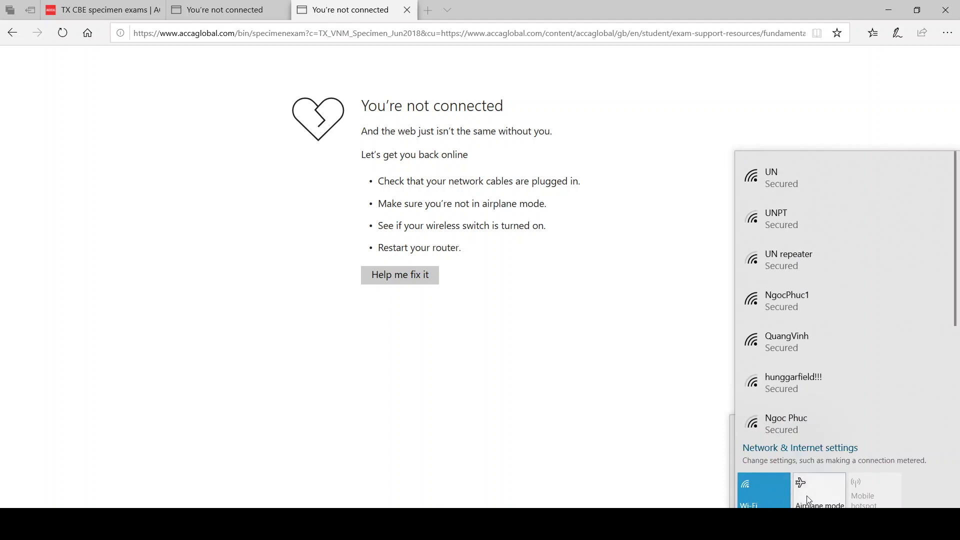
click(808, 496)
click(807, 497)
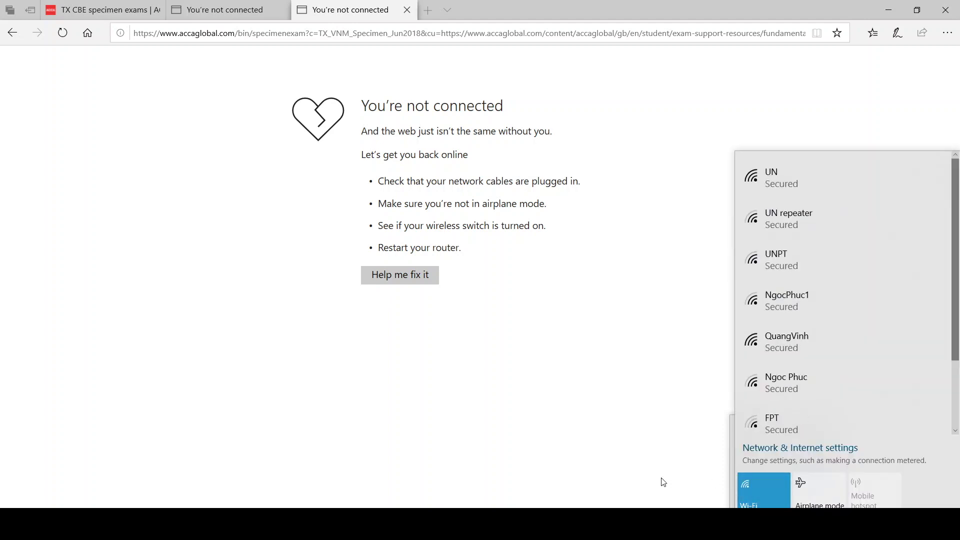
click(328, 8)
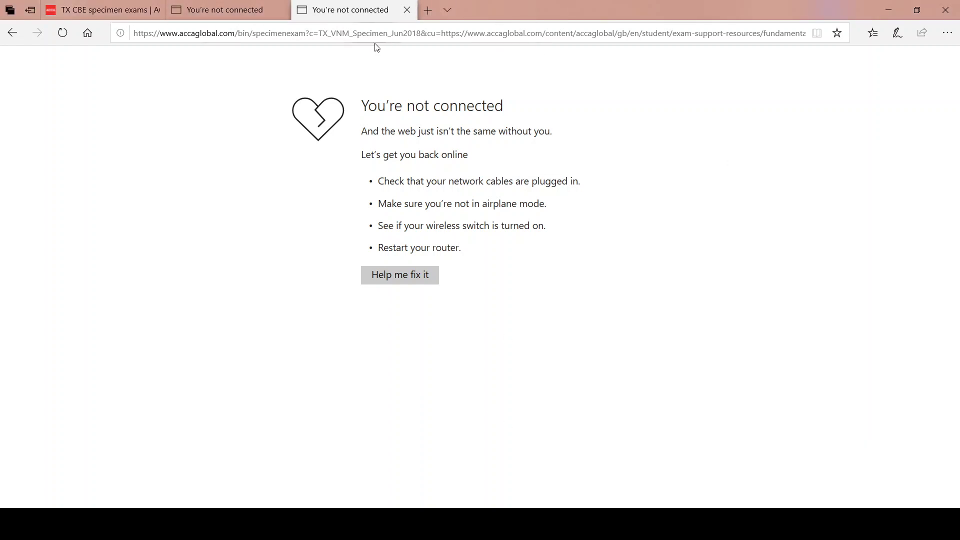
- Return to the CBE specimen exams page, launch the (VNM) specimen questions for the December 2019 session and dismiss the chat notification
click(120, 14)
mouse_move(394, 342)
scroll(394, 342, down, 8)
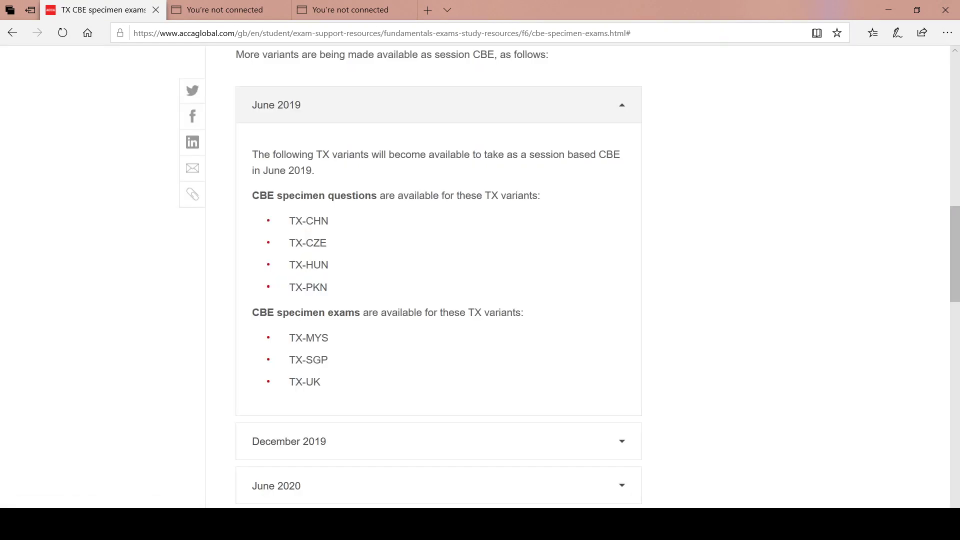
click(780, 524)
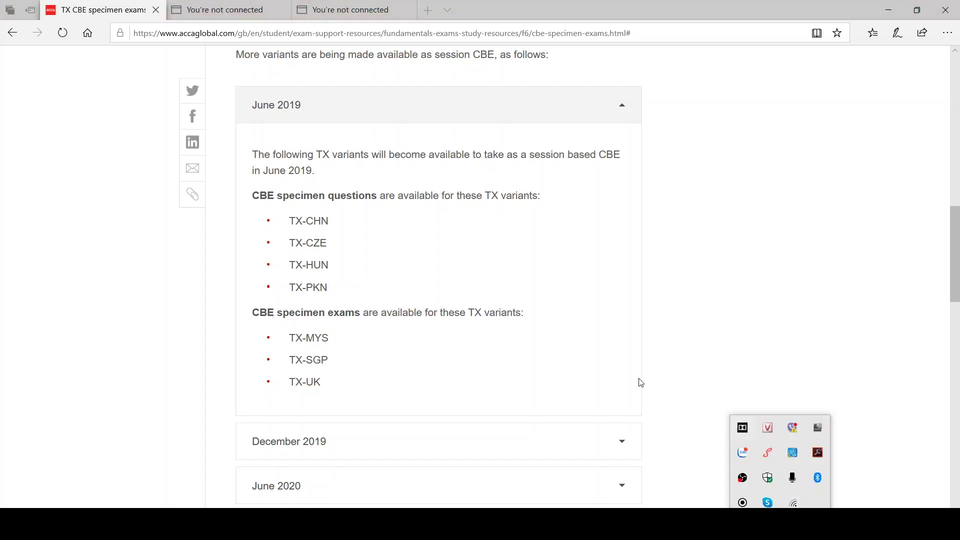
scroll(480, 377, down, 7)
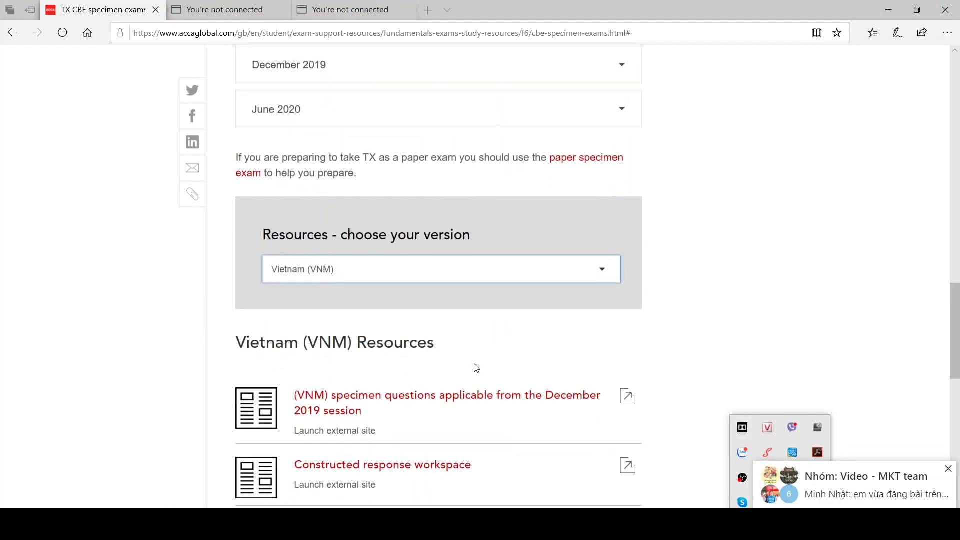
click(634, 400)
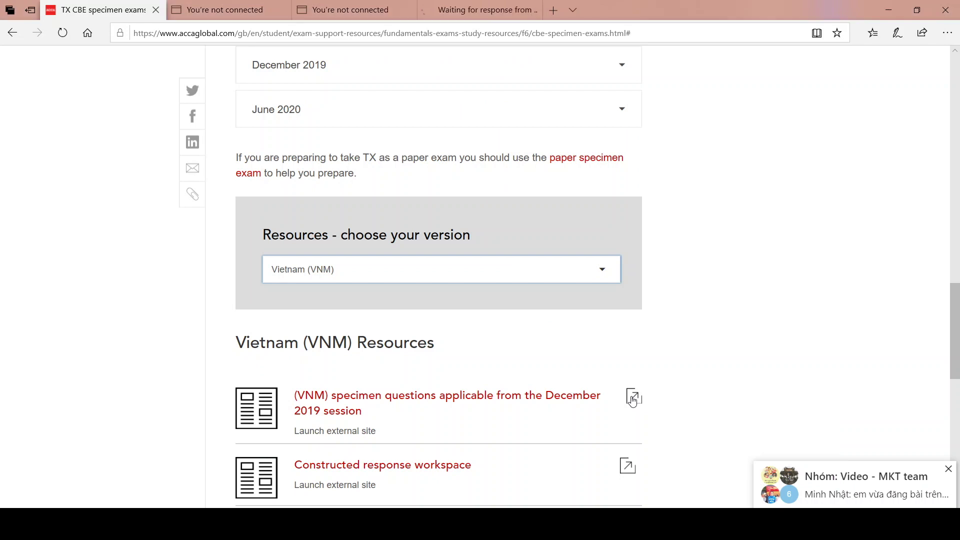
click(948, 470)
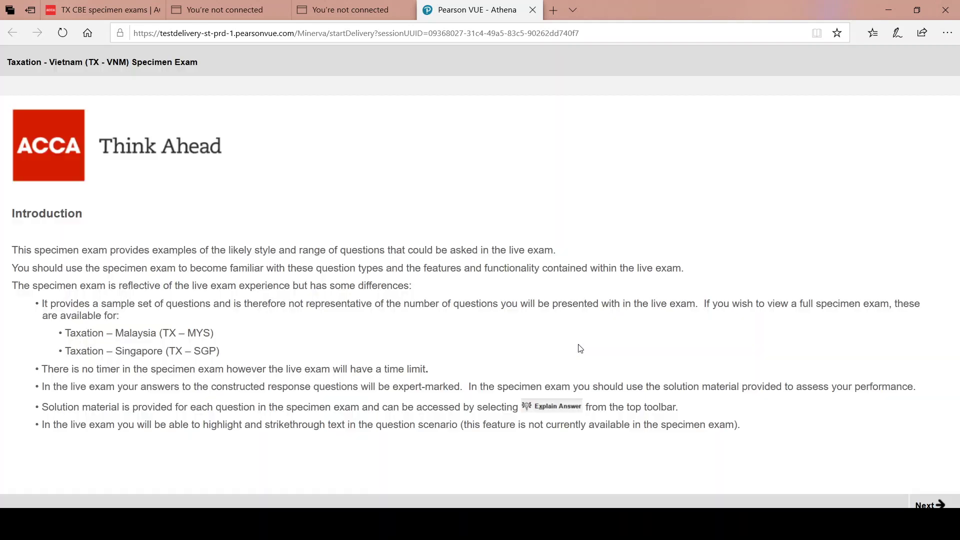
- Advance the TX-VNM specimen exam from its Introduction to the Instructions (2 of 4) screen
scroll(579, 349, up, 2)
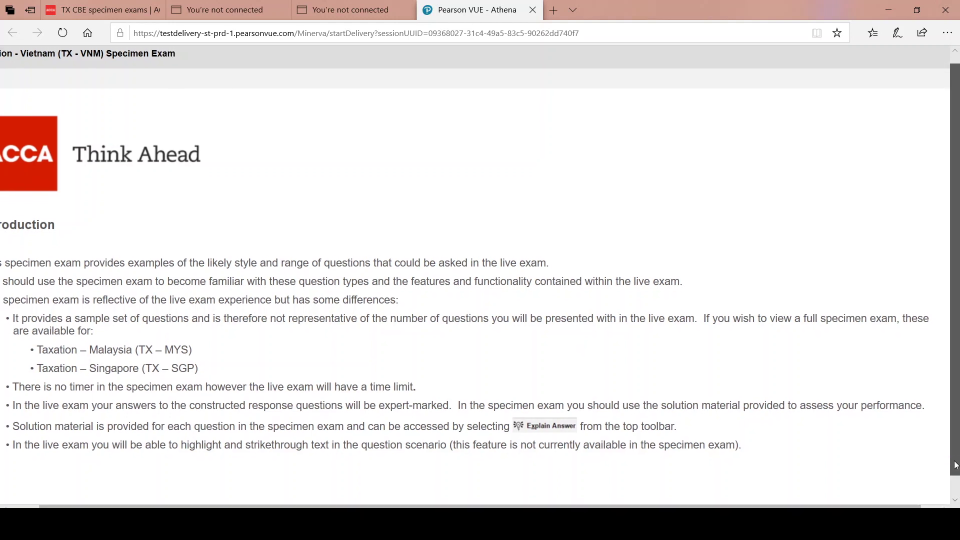
drag(954, 464, 951, 493)
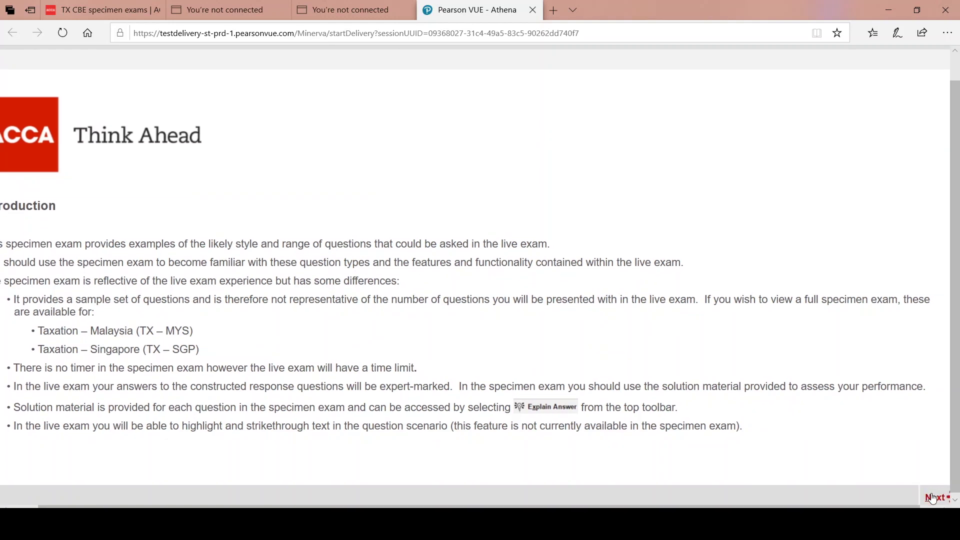
click(933, 496)
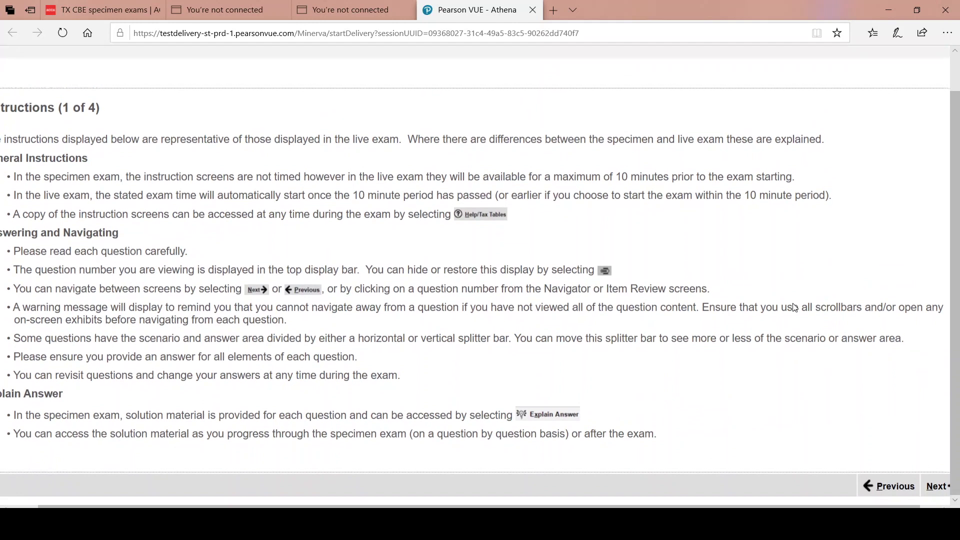
click(938, 495)
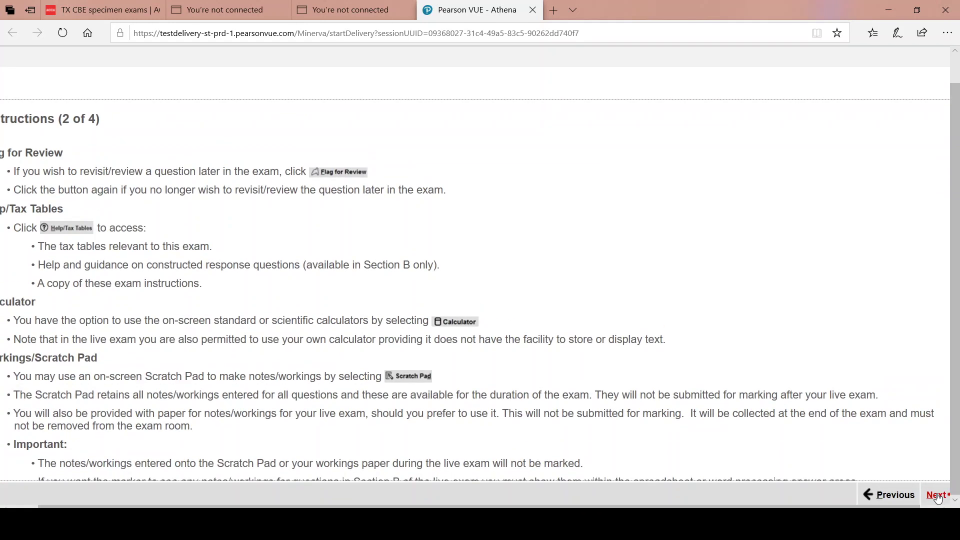
- Try to continue past Instructions (2 of 4), dismiss the Unseen Content notice and view the rest of the screen's text
right_click(938, 498)
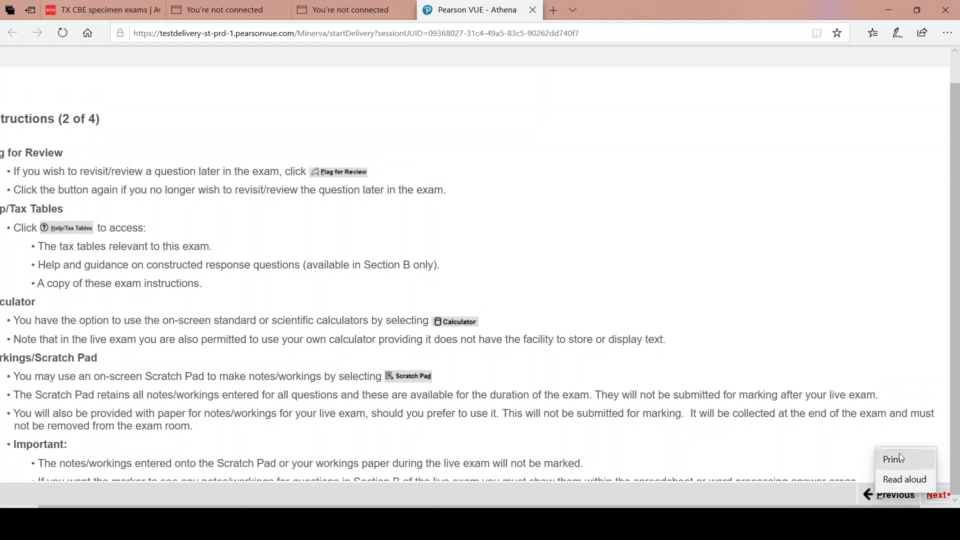
click(844, 350)
click(933, 494)
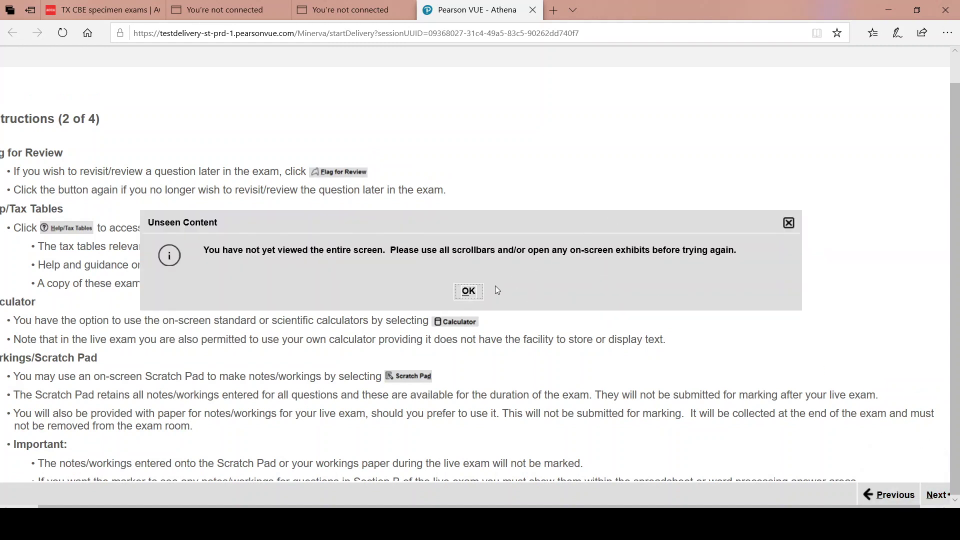
click(469, 297)
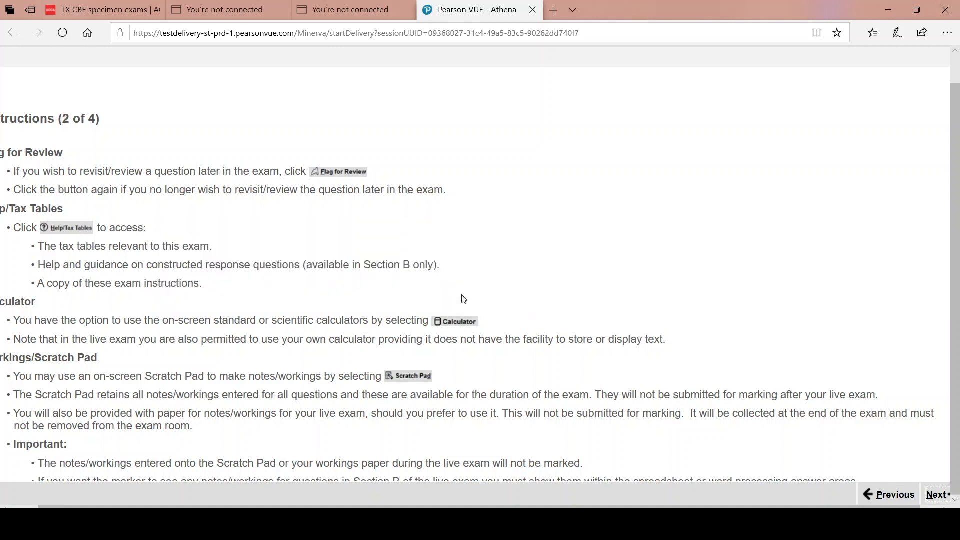
scroll(465, 300, down, 3)
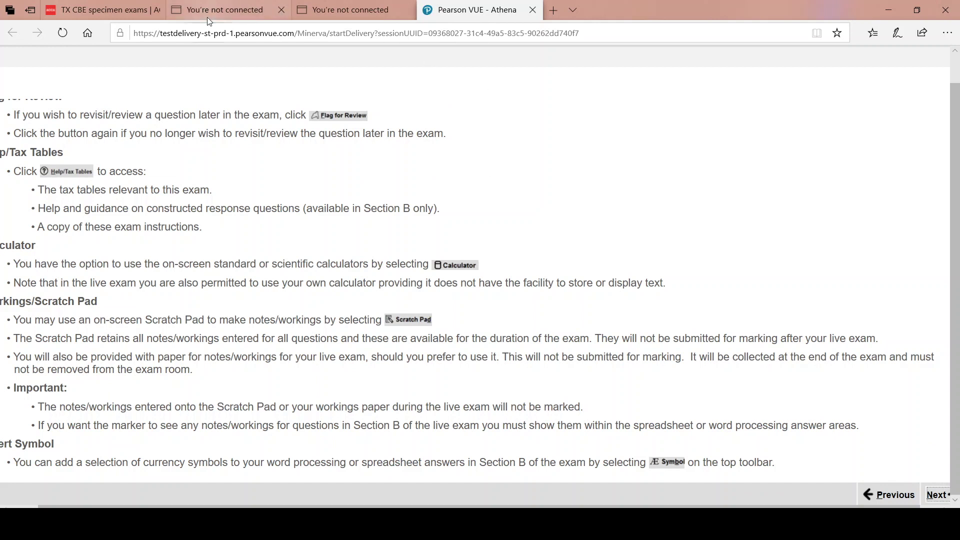
- Go back to the CBE specimen exams page and launch the Constructed response workspace from the Vietnam (VNM) Resources
click(102, 10)
scroll(345, 173, down, 20)
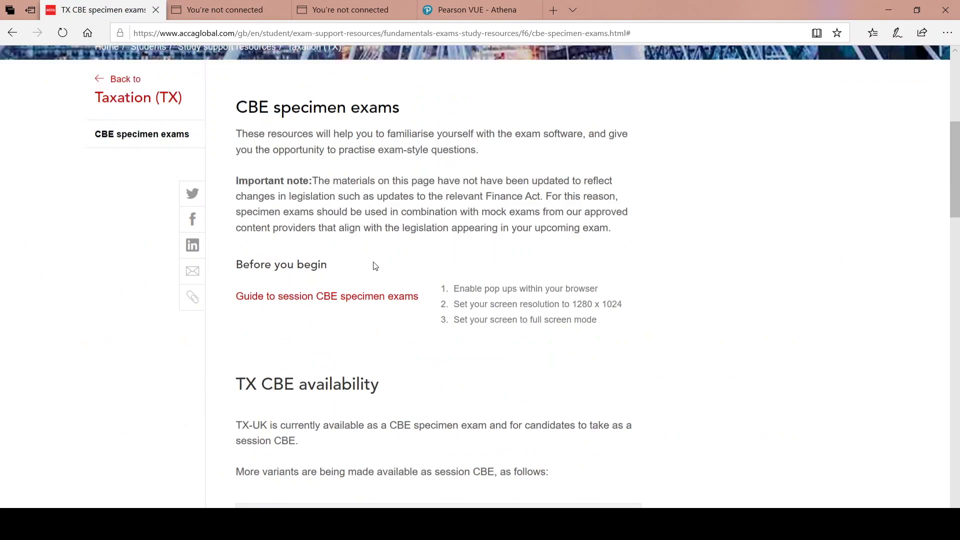
scroll(376, 265, down, 2)
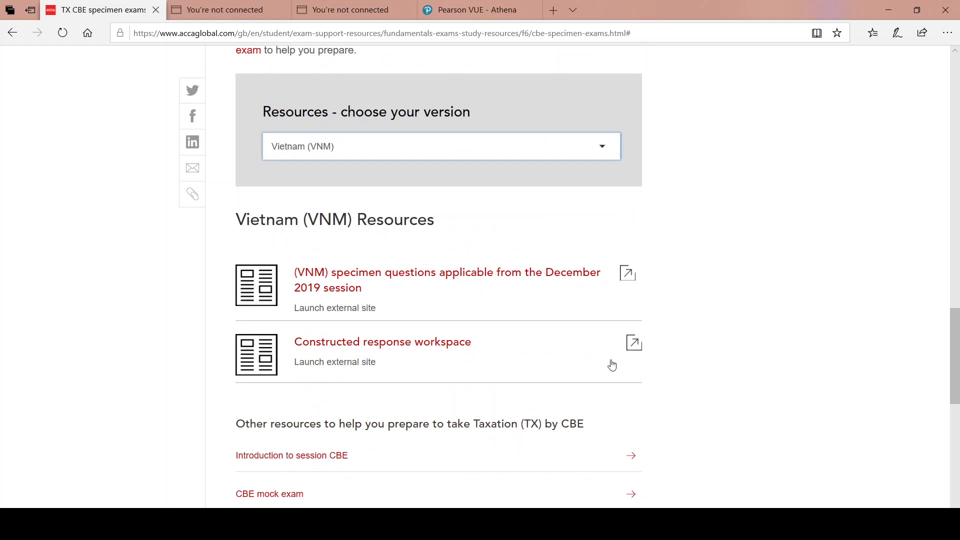
click(633, 346)
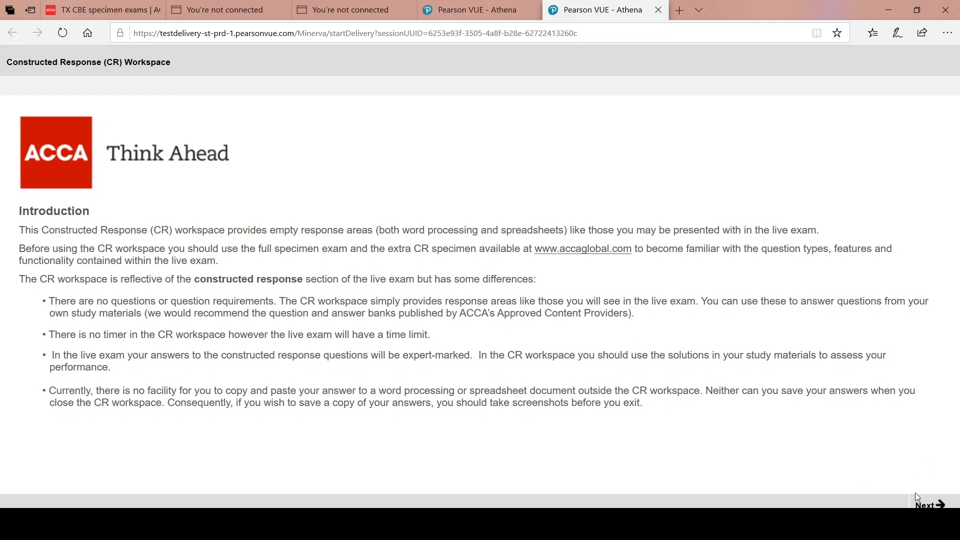
- Page through the constructed response workspace's introduction, three instruction screens and summary, and confirm being ready to begin
click(925, 504)
ctrl+scroll(907, 493, up, 1)
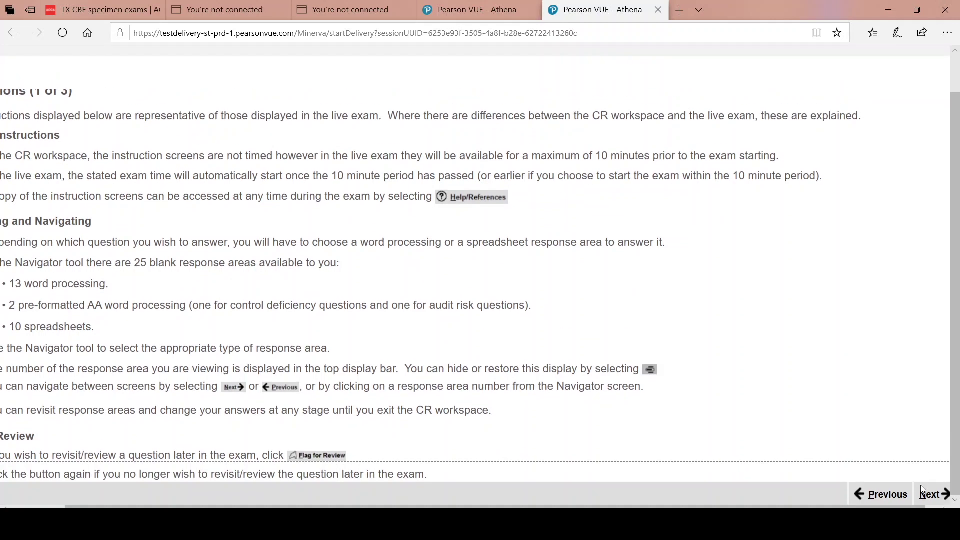
click(925, 495)
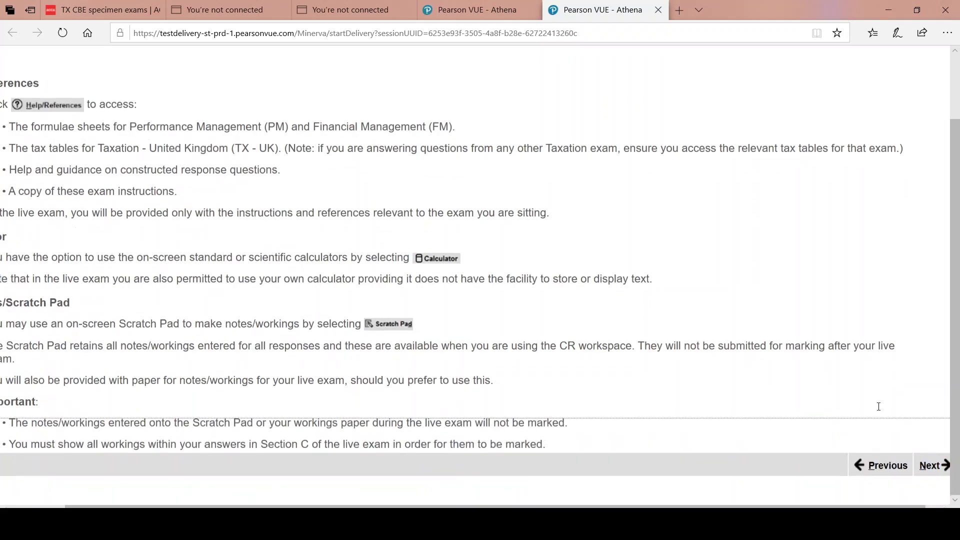
click(928, 495)
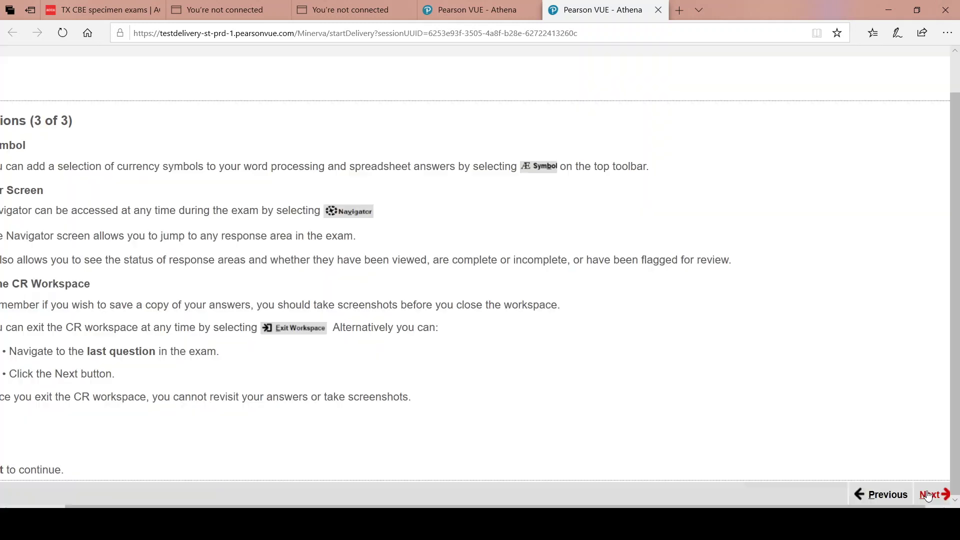
click(927, 495)
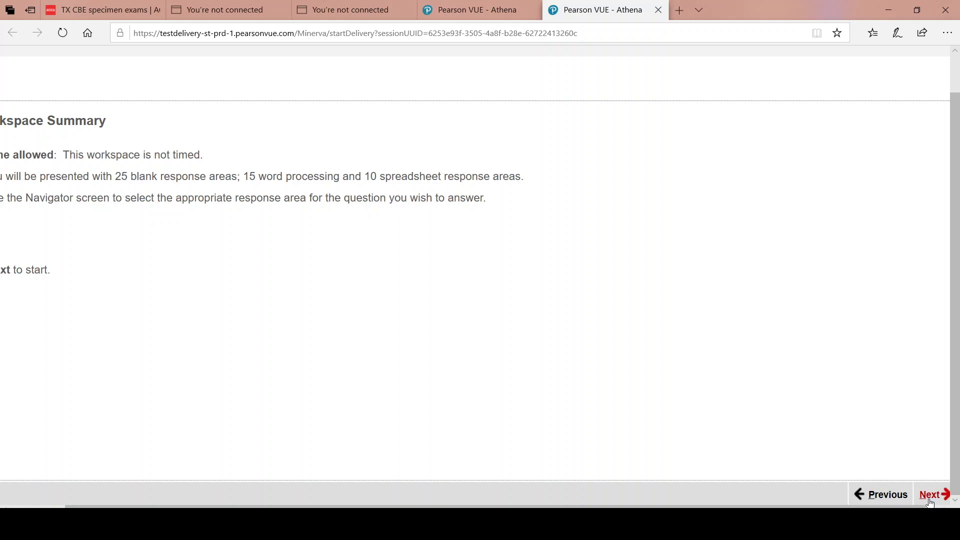
click(930, 497)
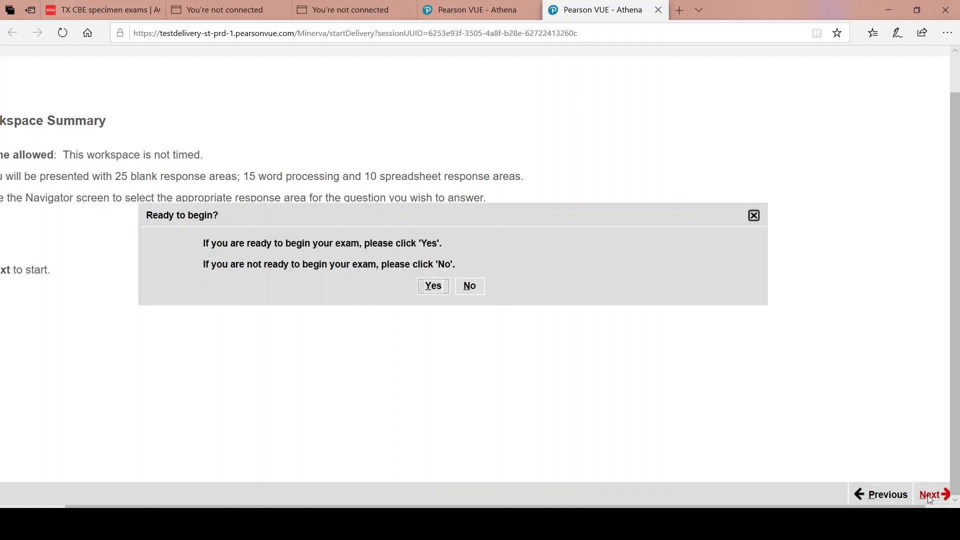
click(433, 287)
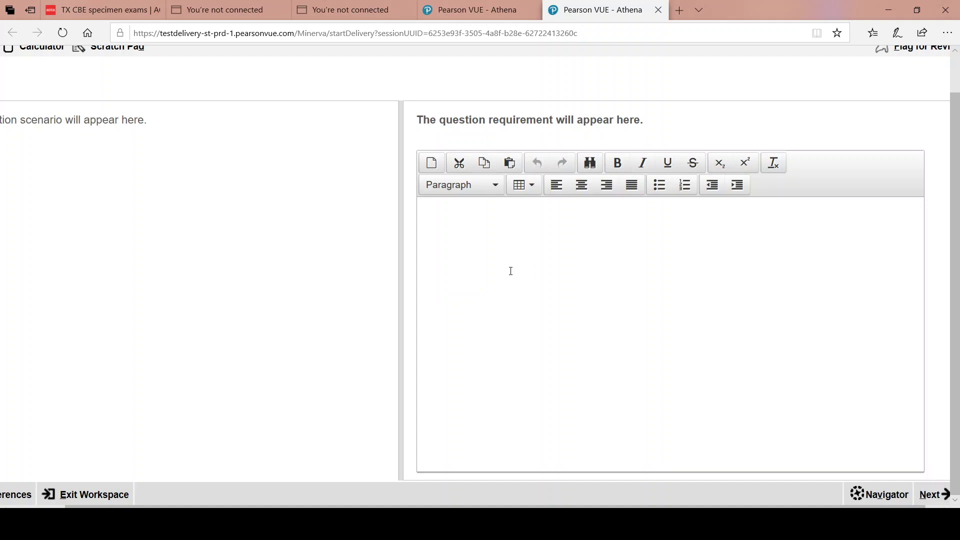
- Enter the sample text "cghvhjbnkmbvwer" with "m ," on a second line in the word processing response area
text(cghvhjbnkmbvwe)
key(BackSpace)
key(BackSpace)
key(BackSpace)
text(wer)
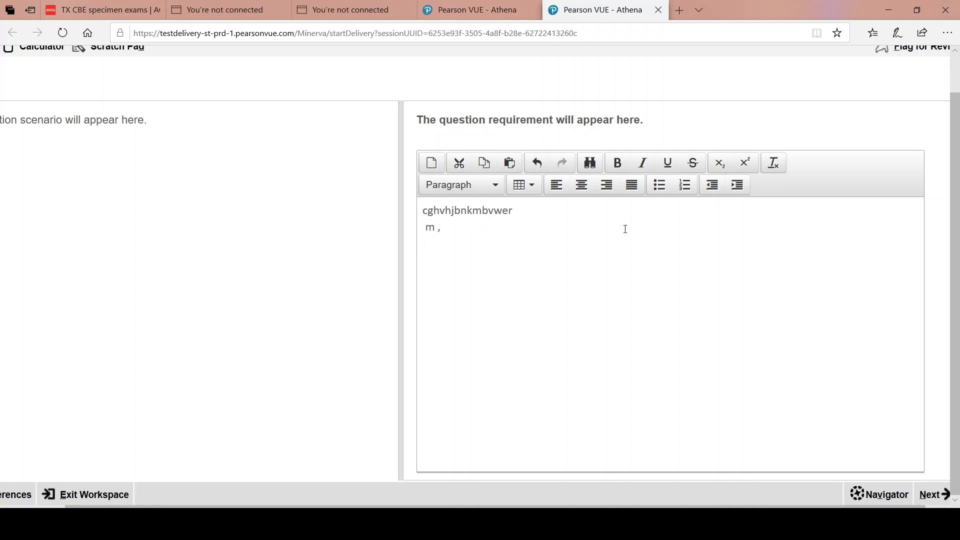
- Go to question Spreadsheet 16 using the Navigator and widen the response pane by moving the divider toward the scenario
click(881, 494)
scroll(460, 307, down, 2)
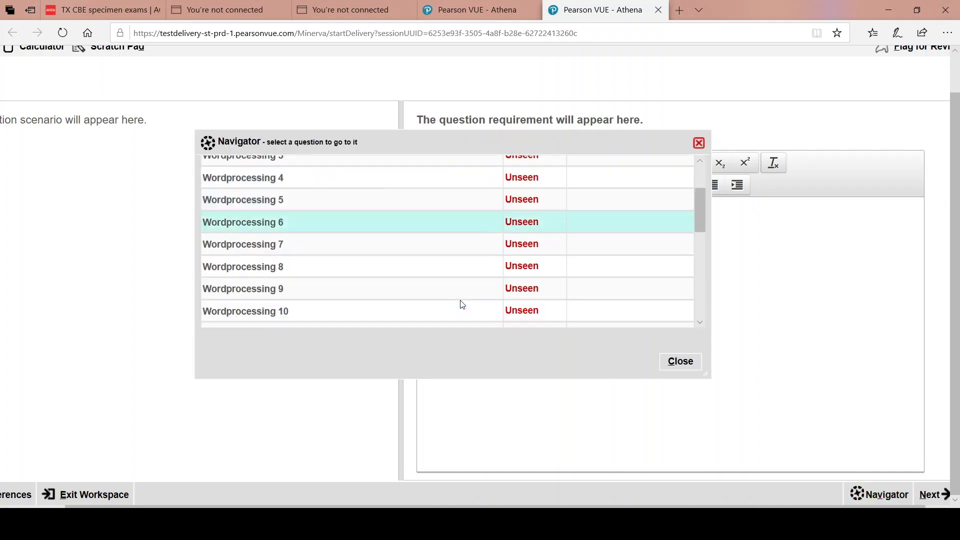
scroll(461, 303, down, 5)
scroll(461, 303, up, 2)
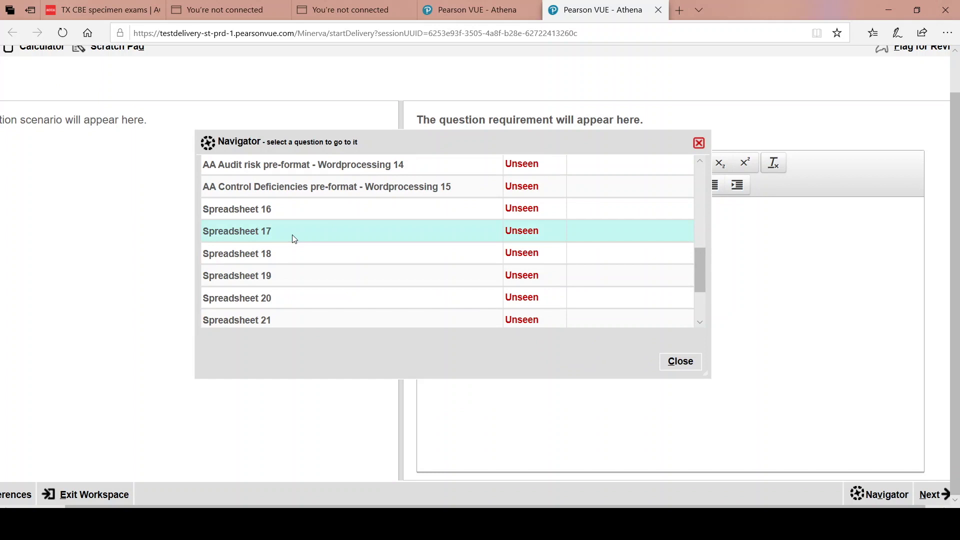
click(243, 212)
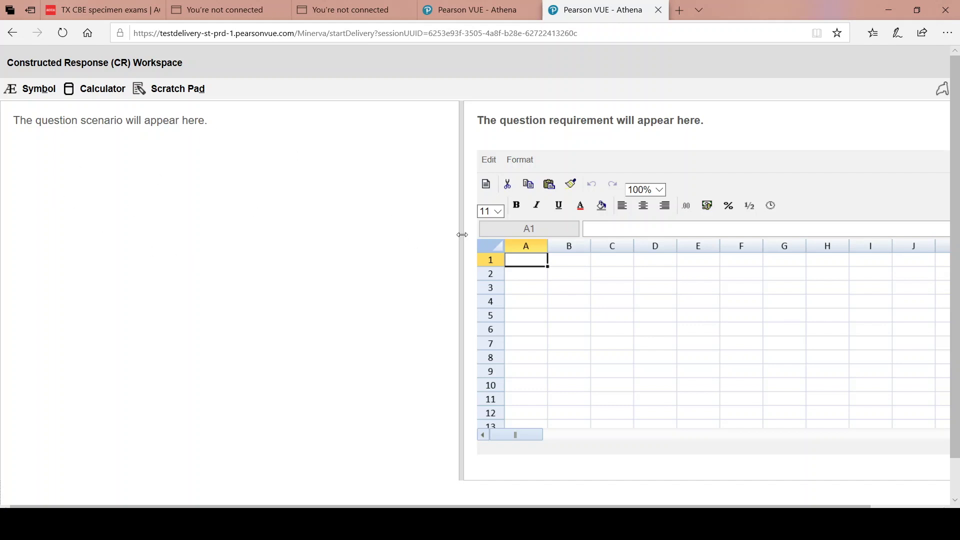
drag(460, 233, 313, 244)
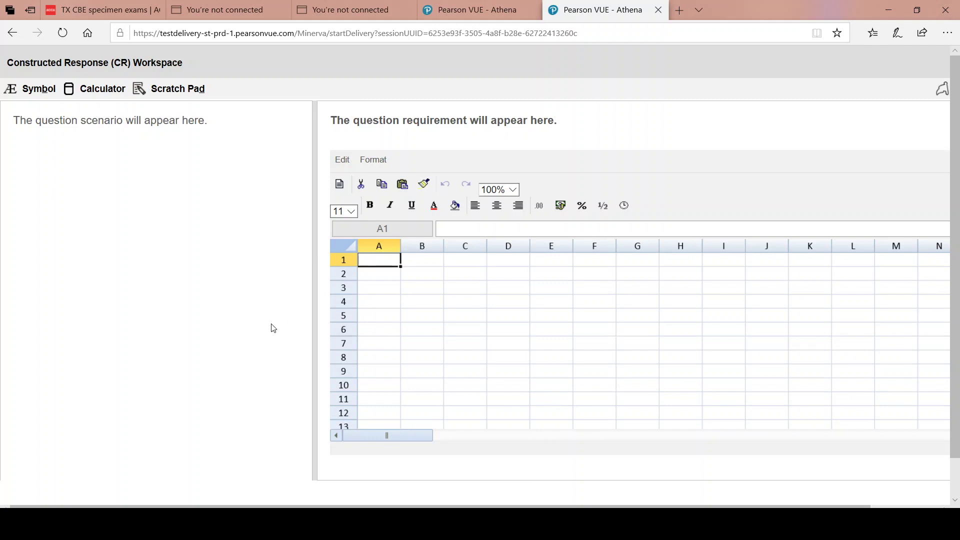
- Enter "vbvbnm" in cell A2, and call up the response reset prompt and dismiss it without resetting
click(379, 281)
text(vbvbnm)
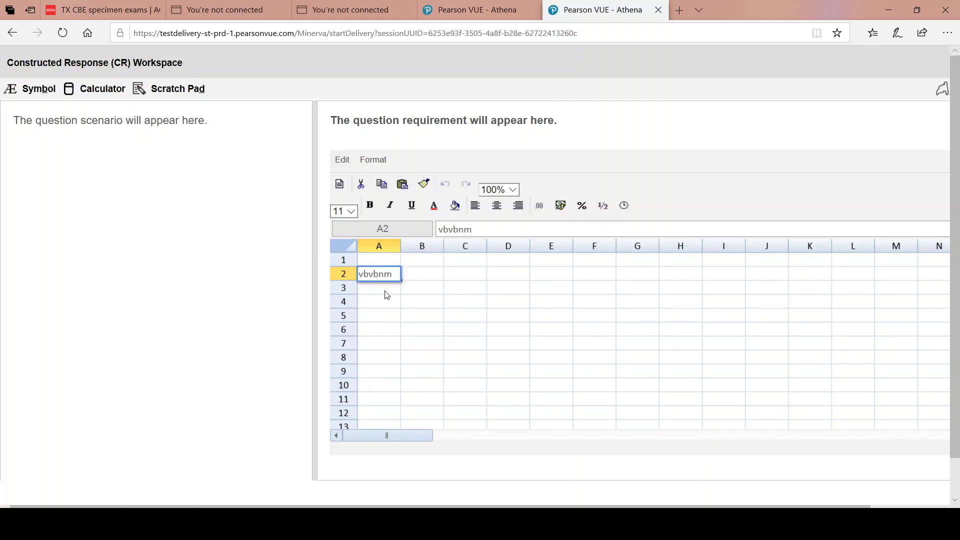
key(Return)
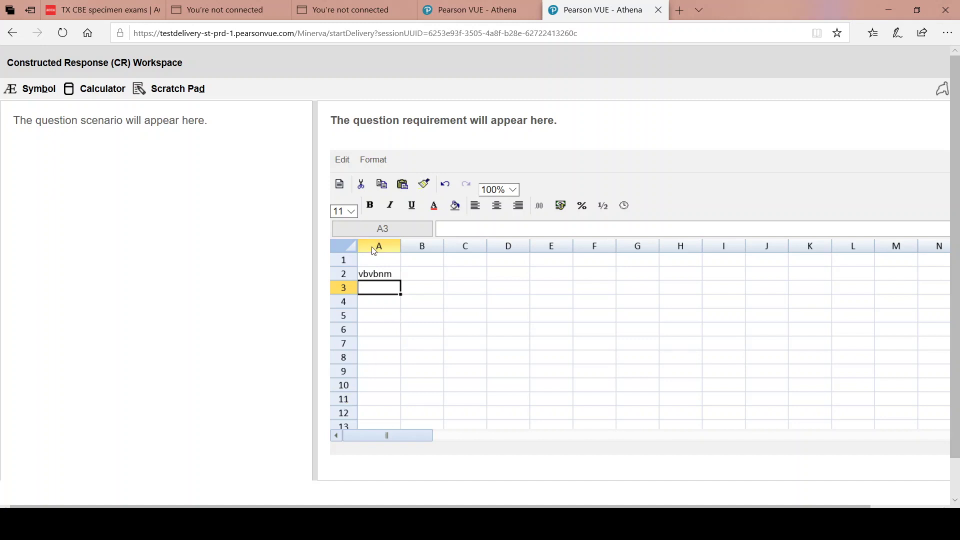
click(339, 184)
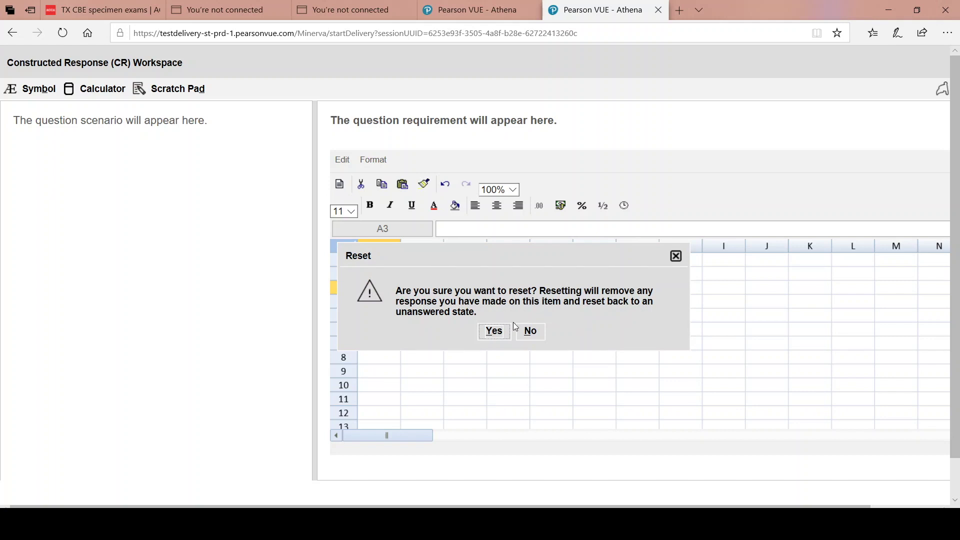
click(675, 256)
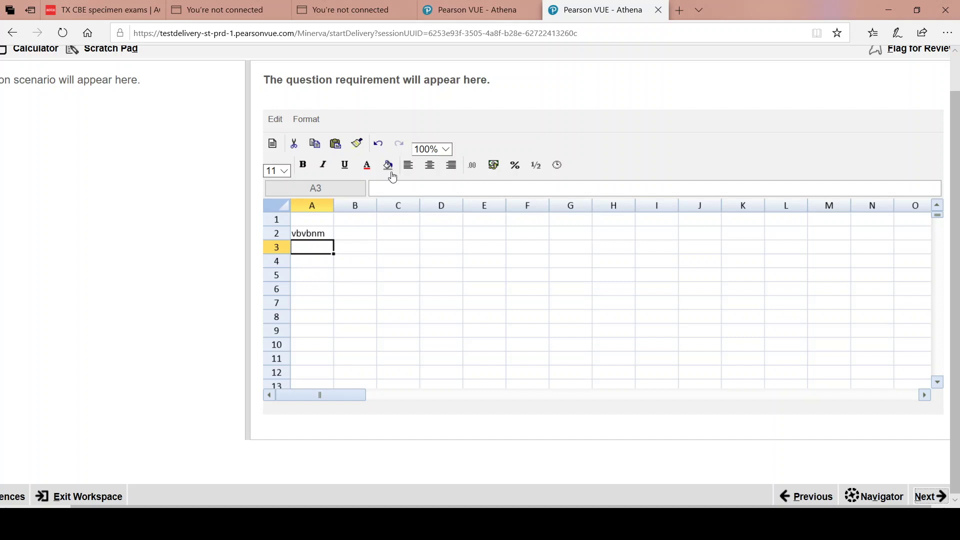
- Return to the TX CBE specimen exams page, switch to the Exam tips presentation in PowerPoint and start the slide show from the closing slide
click(61, 10)
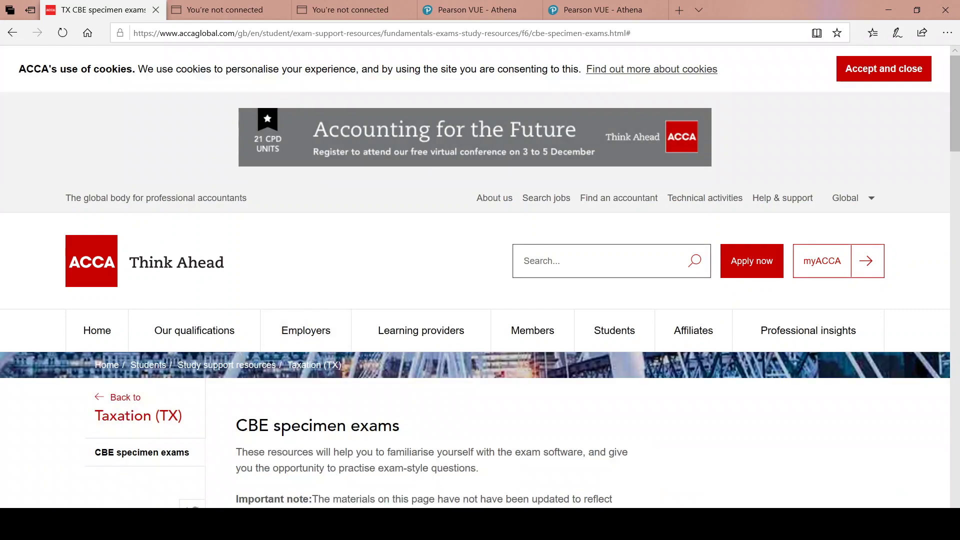
key(alt+Tab)
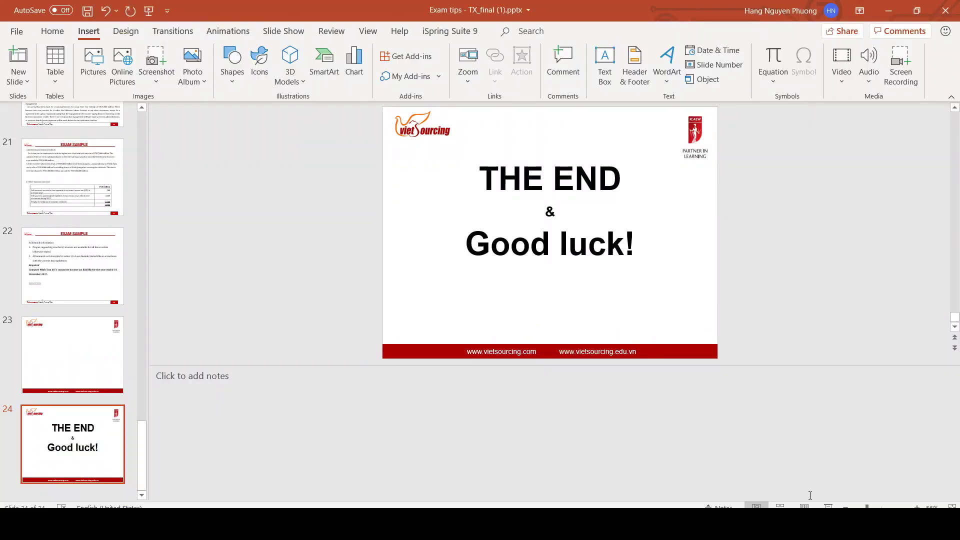
click(828, 506)
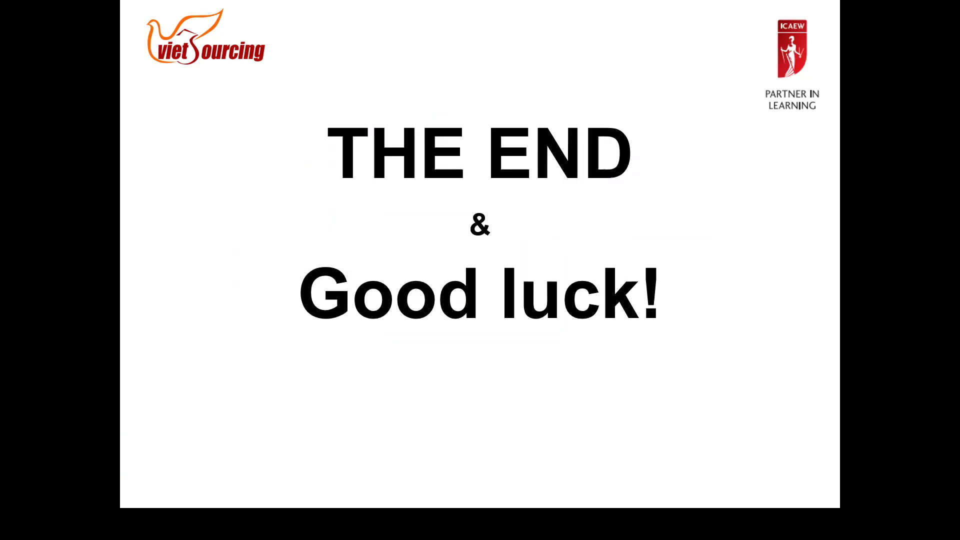
- Page back through the slide show to the "PREPARING FOR ACCA F6 TAXATION (VNM)" title slide
key(Left)
key(Left)
key(Left)
key(Left)
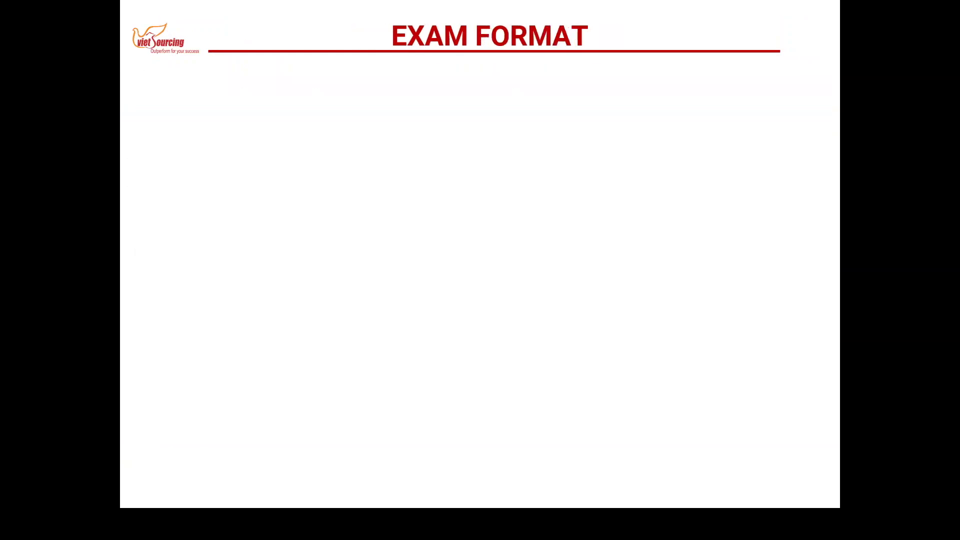
key(Left)
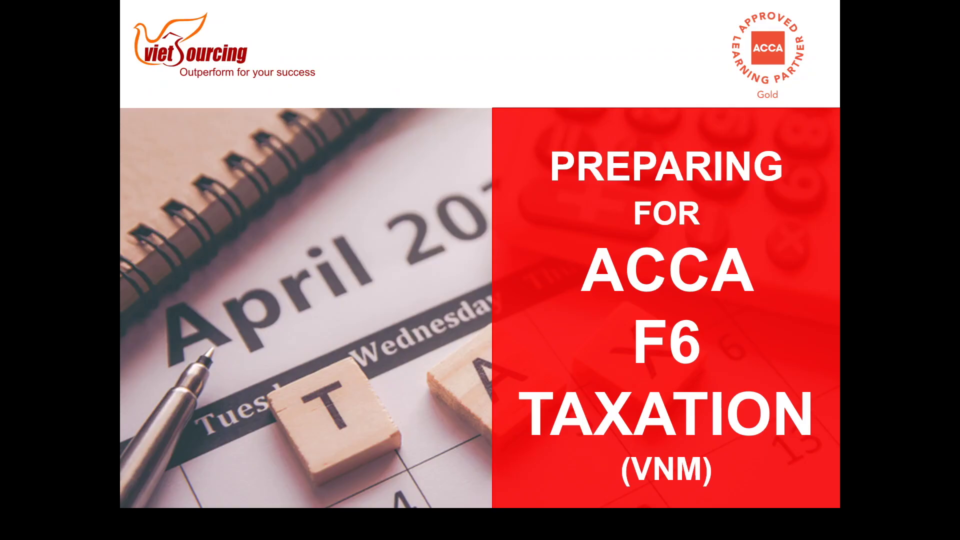